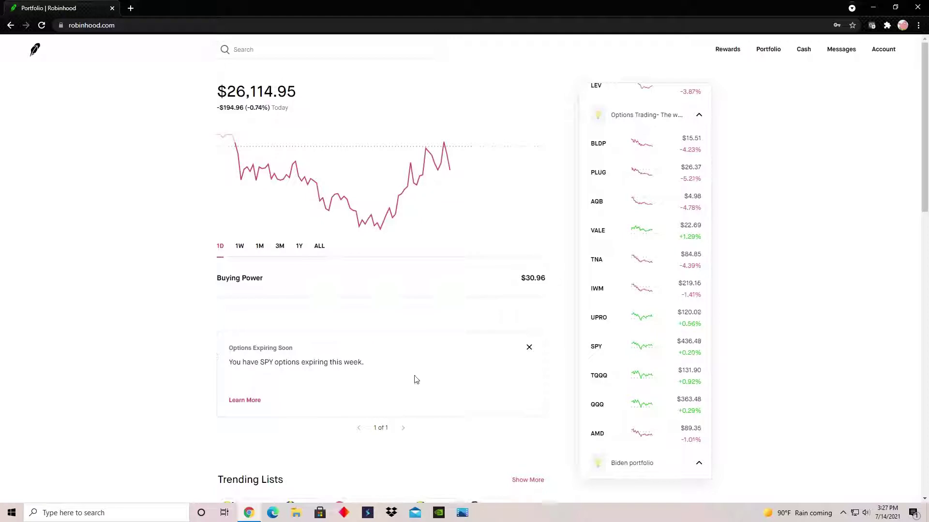
# Open SPY from the watchlist and bring up its options chain.
pyautogui.scroll(6, 660, 327)
pyautogui.scroll(-3, 659, 327)
pyautogui.scroll(-10, 660, 327)
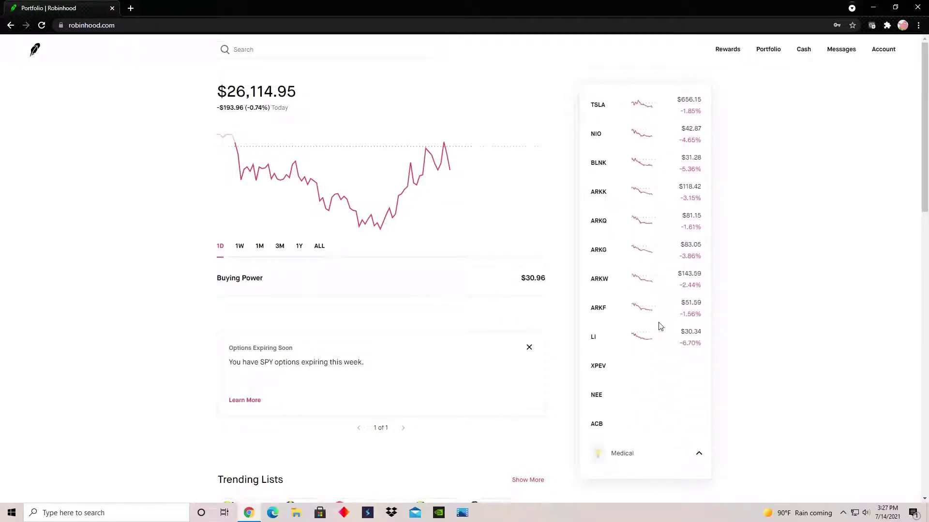
pyautogui.scroll(6, 661, 327)
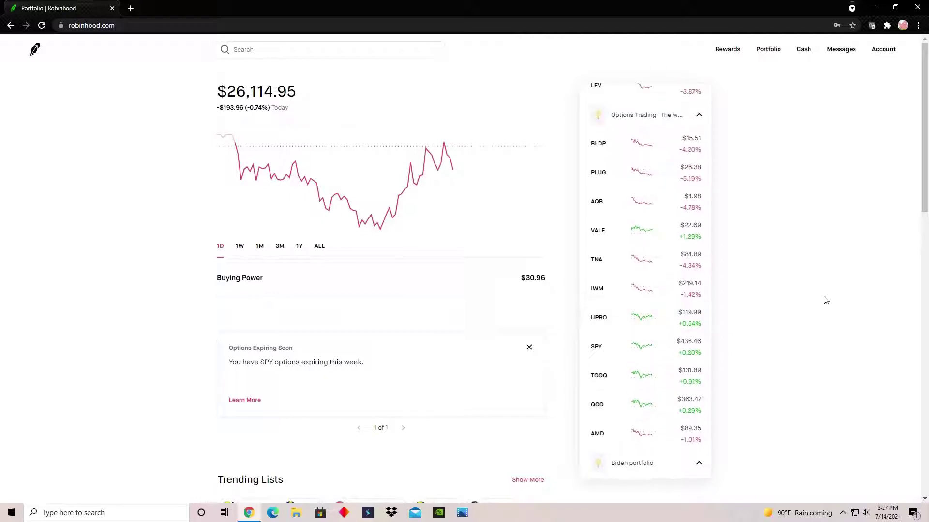
pyautogui.click(646, 345)
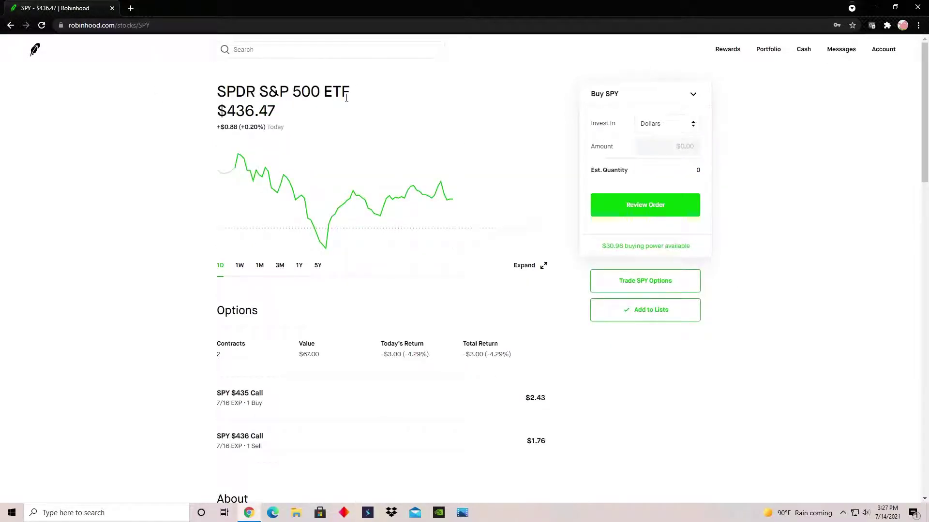
pyautogui.click(645, 285)
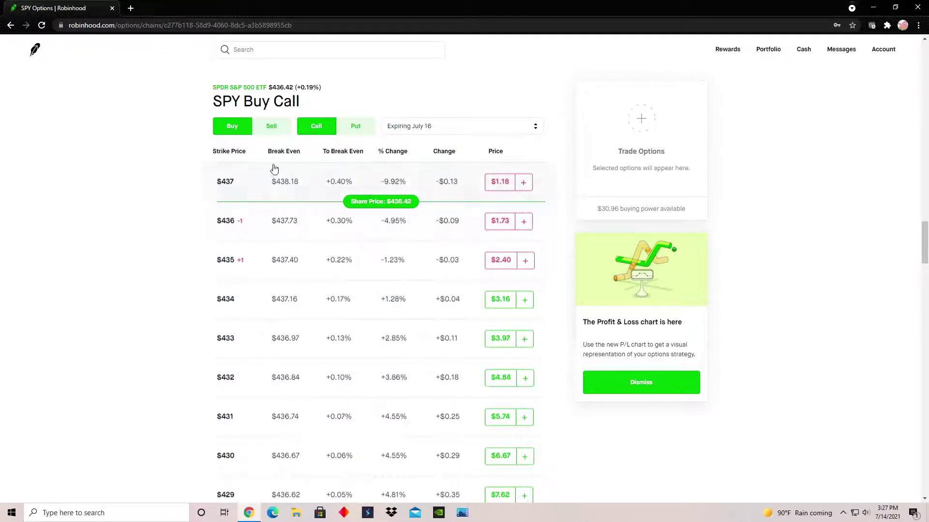
# Compare the buy and sell views and the call and put views of the SPY chain, ending on Buy Call.
pyautogui.click(259, 126)
pyautogui.click(232, 126)
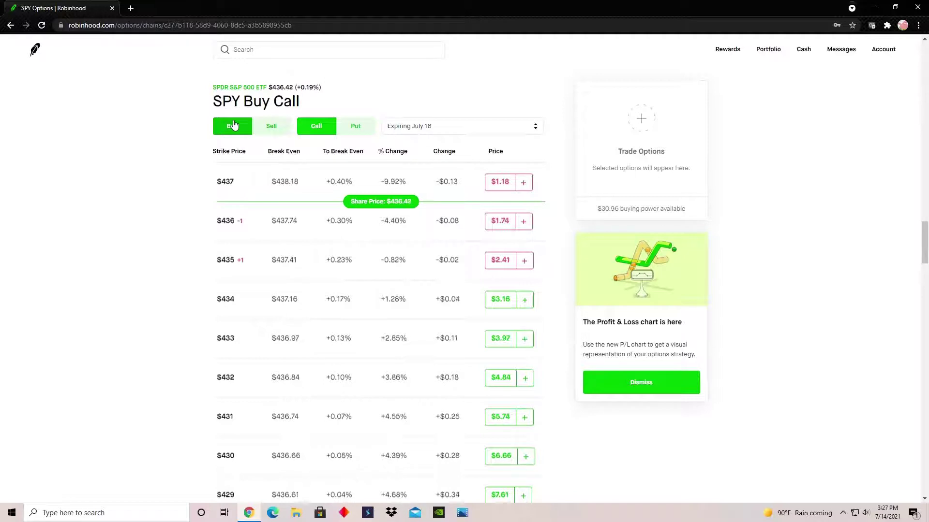
pyautogui.click(344, 127)
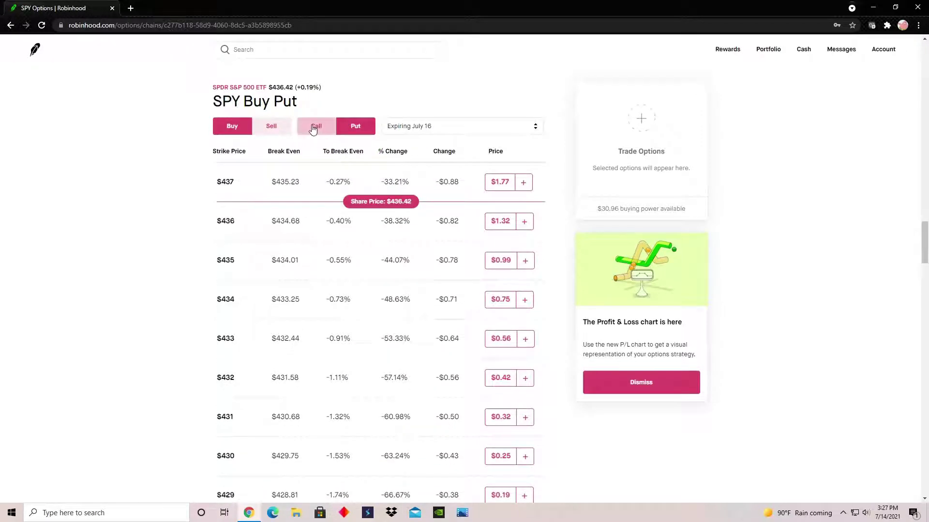
pyautogui.click(316, 127)
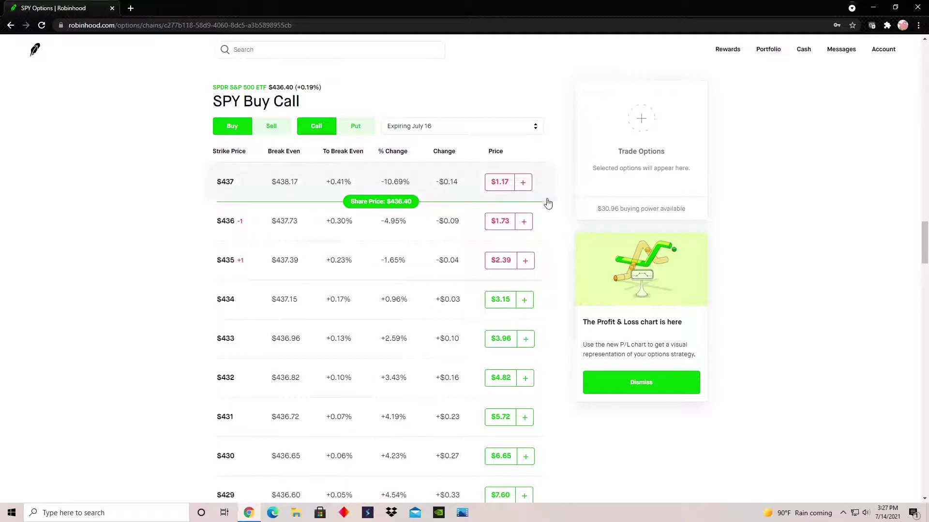
pyautogui.click(353, 127)
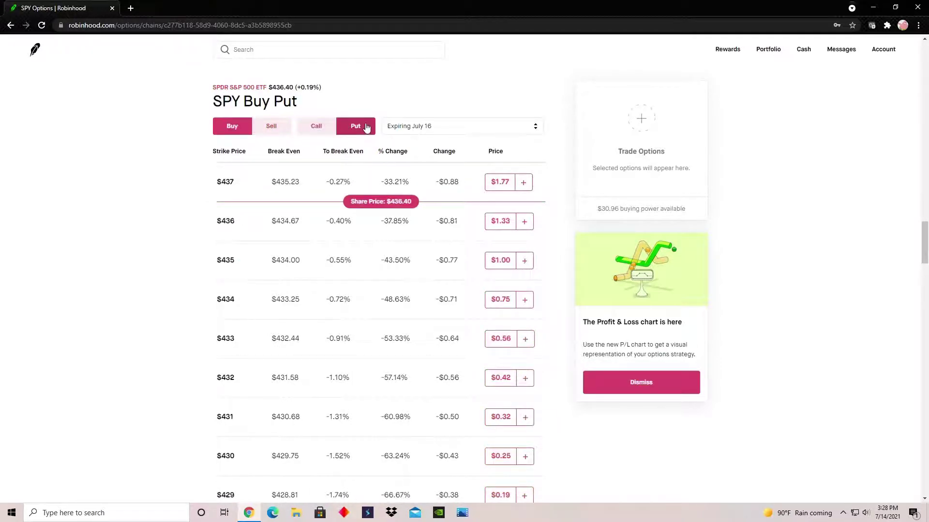
pyautogui.click(316, 127)
pyautogui.click(357, 127)
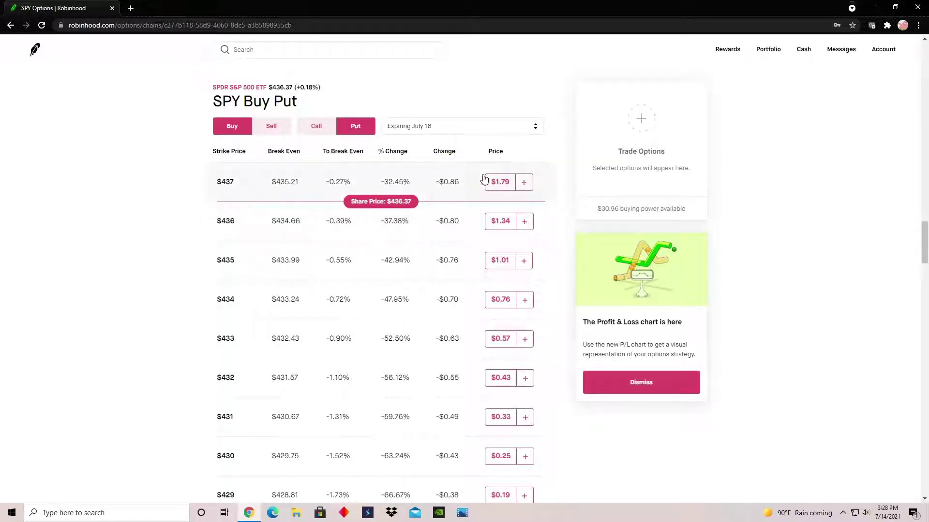
pyautogui.click(316, 127)
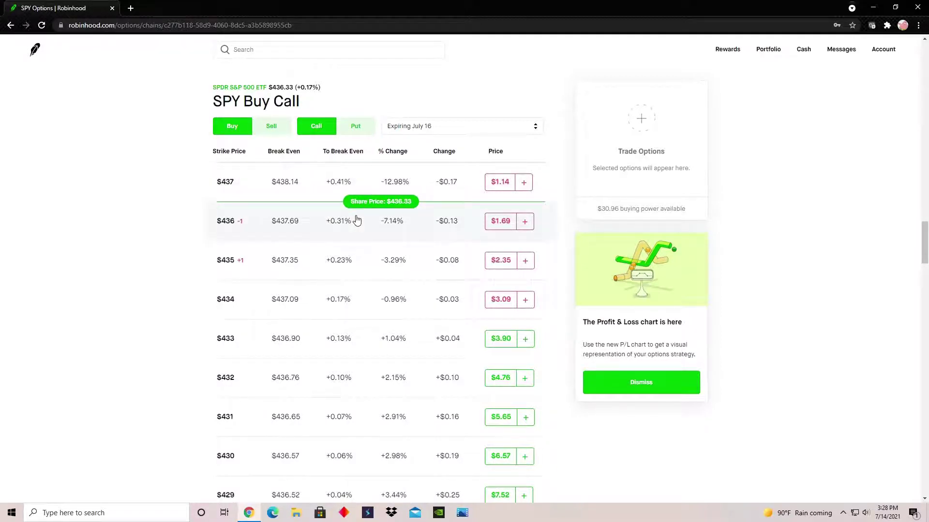
# Look through the available SPY expiration dates from July 16 to December 15, 2023, keeping July 16 selected.
pyautogui.click(500, 130)
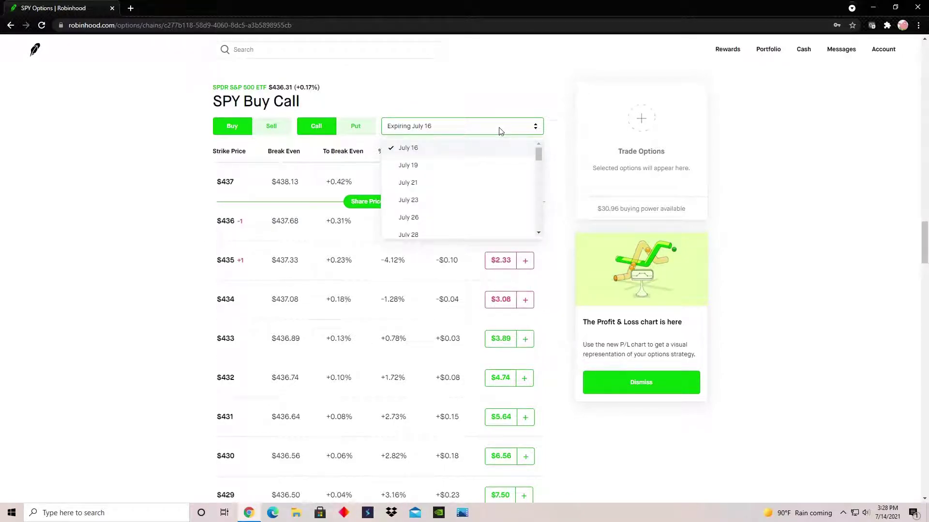
pyautogui.scroll(-3, 503, 175)
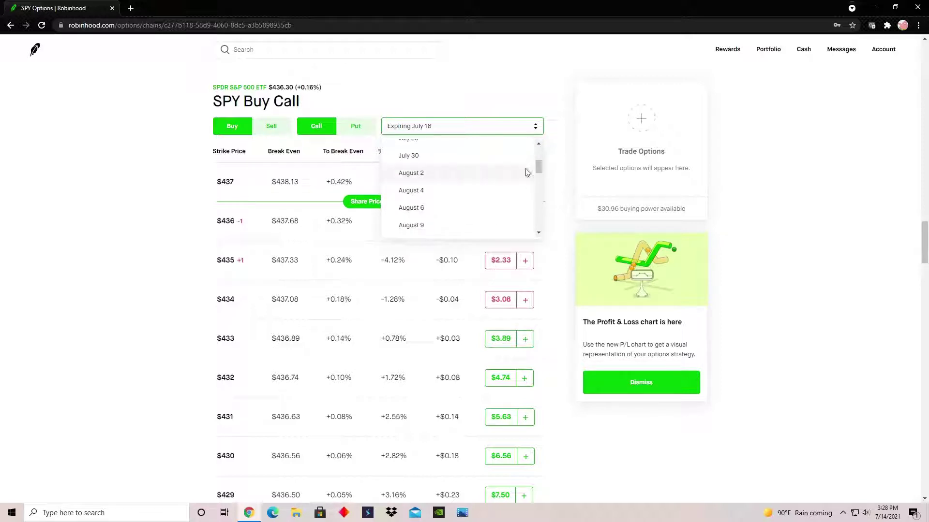
pyautogui.moveTo(538, 168); pyautogui.dragTo(538, 151)
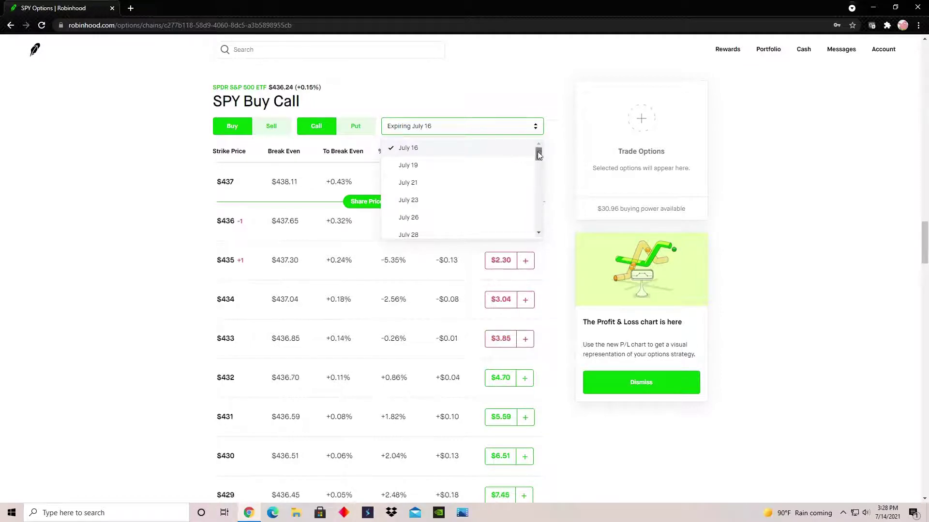
pyautogui.moveTo(539, 155); pyautogui.dragTo(541, 229)
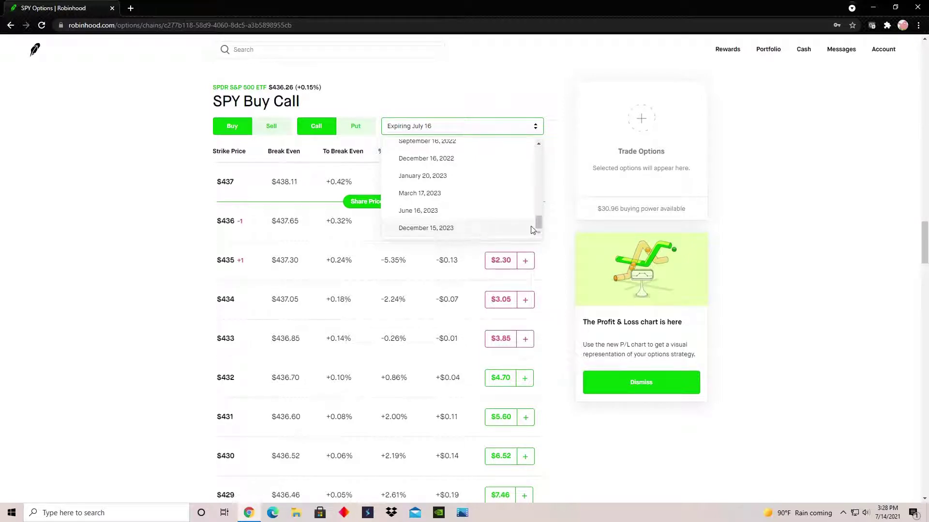
pyautogui.moveTo(538, 222); pyautogui.dragTo(538, 147)
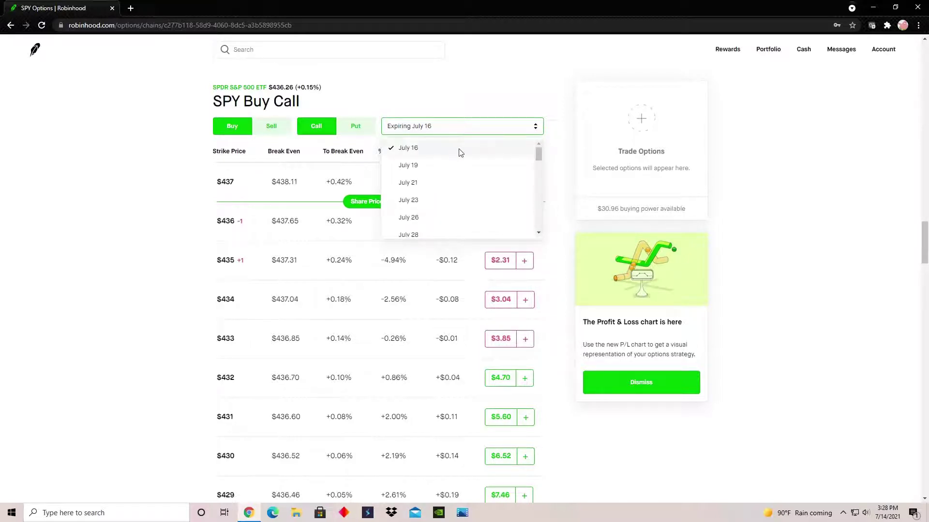
pyautogui.click(503, 127)
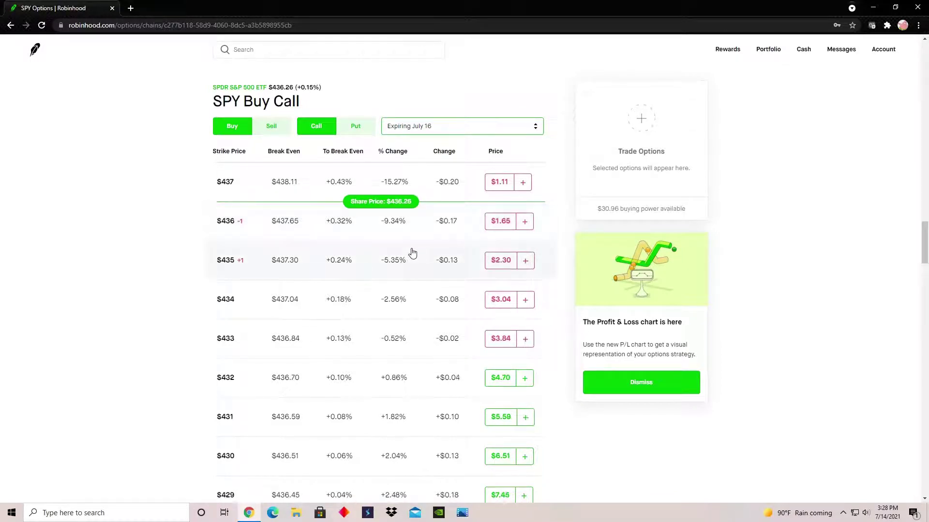
# Review the call strikes around the share price and expand the details of the $437 call.
pyautogui.scroll(2, 412, 253)
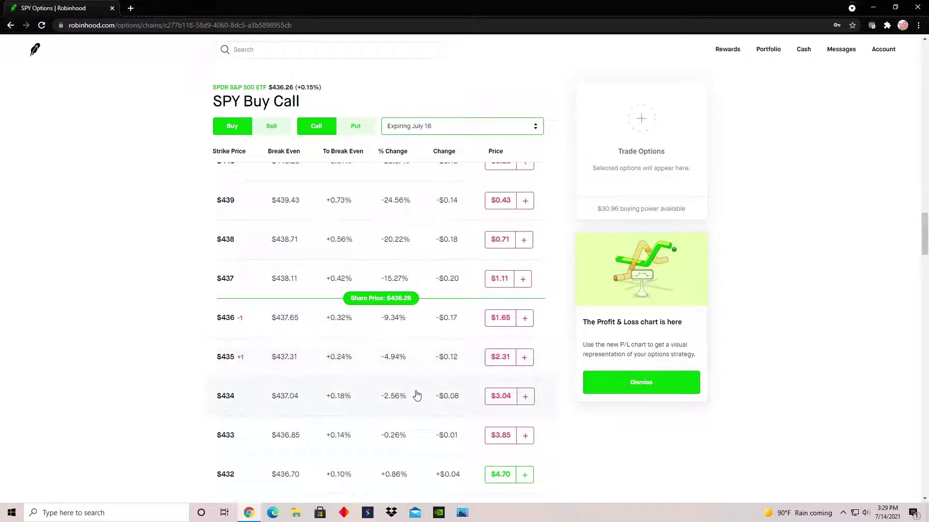
pyautogui.scroll(2, 442, 283)
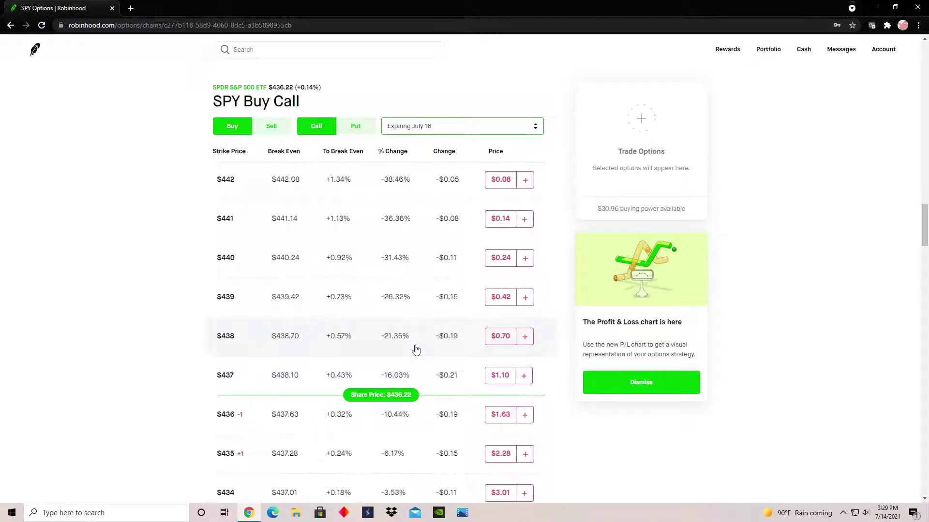
pyautogui.scroll(1, 415, 349)
pyautogui.scroll(-2, 415, 349)
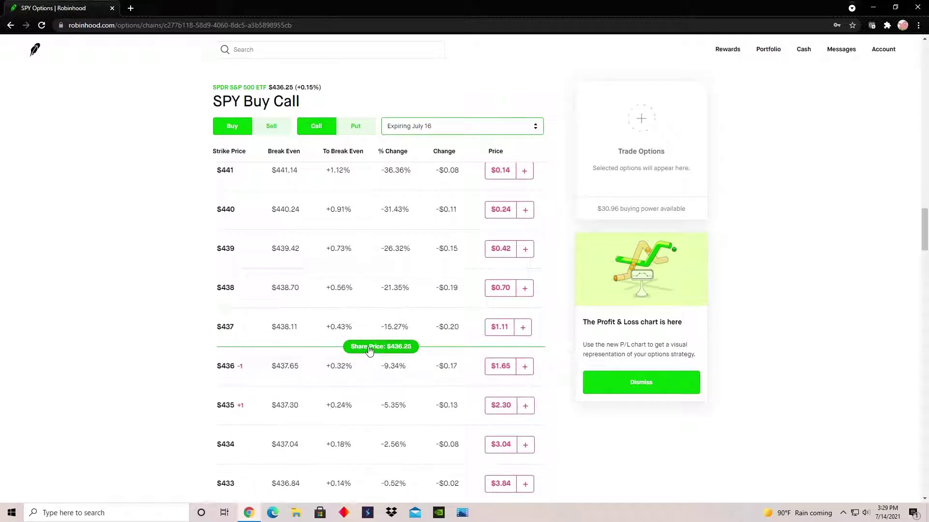
pyautogui.scroll(-1, 369, 349)
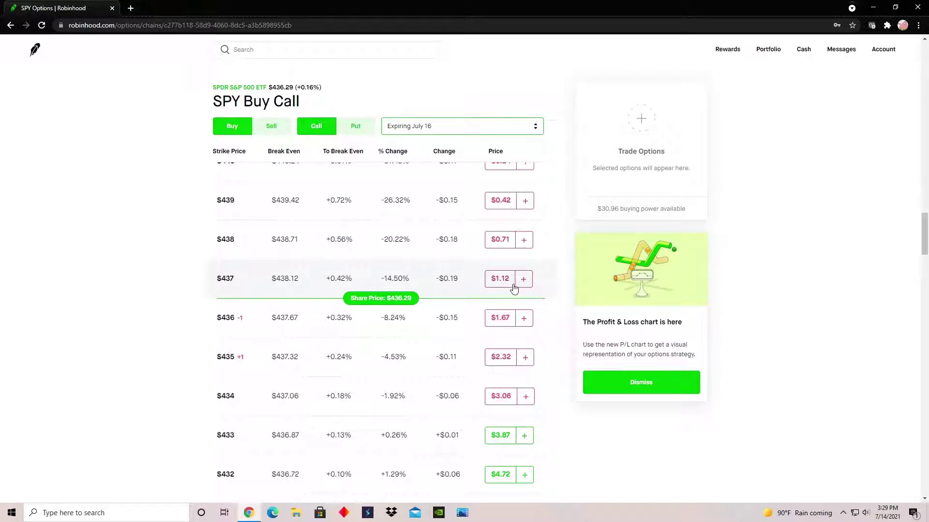
pyautogui.click(408, 278)
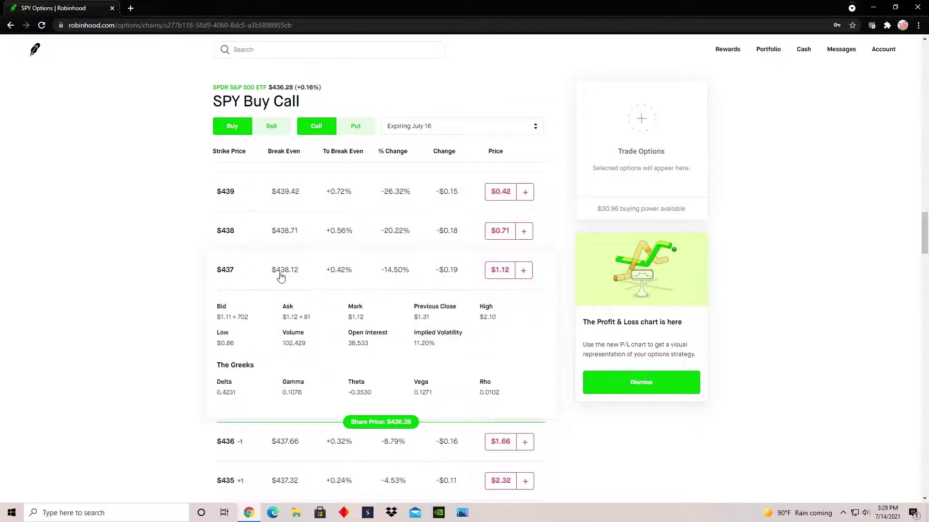
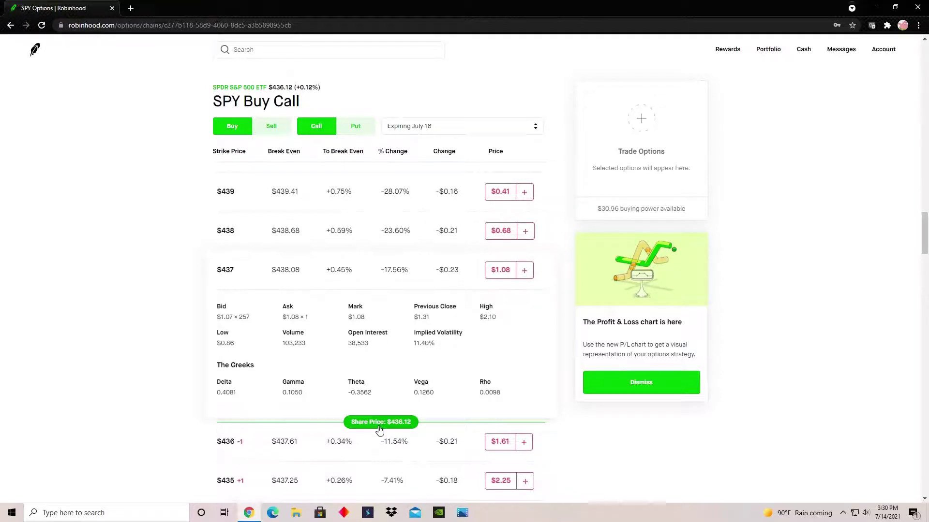
# Compare the $437 call's quote and Greeks with the prices of the call strikes above and below the share price.
pyautogui.rightClick(411, 386)
pyautogui.click(576, 430)
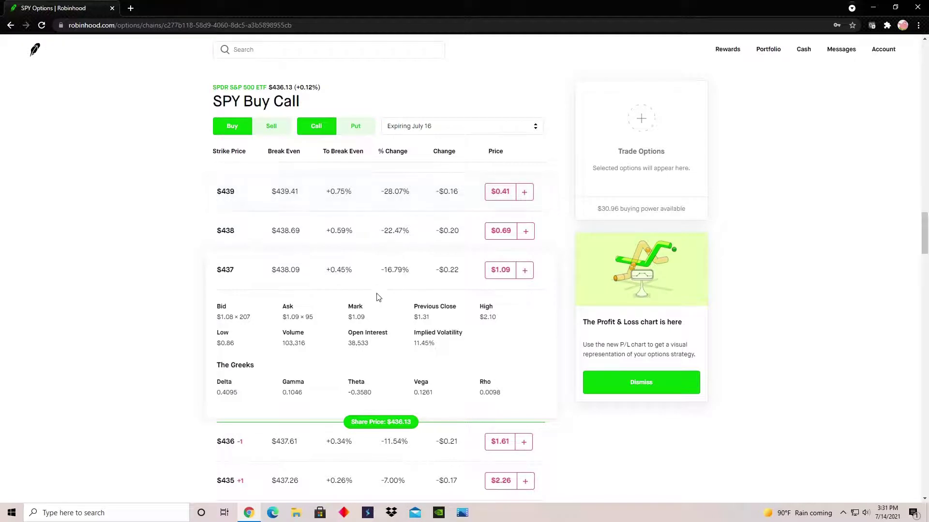
pyautogui.scroll(1, 378, 297)
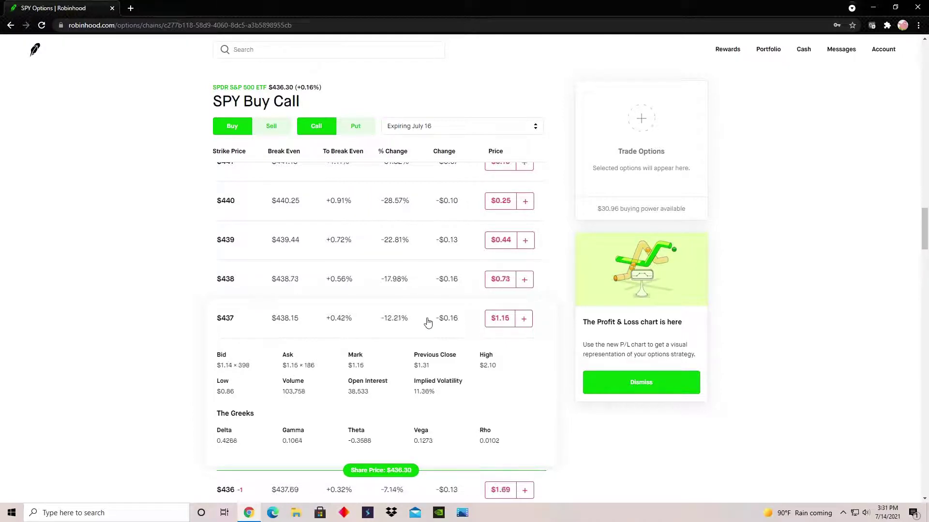
pyautogui.scroll(-2, 427, 322)
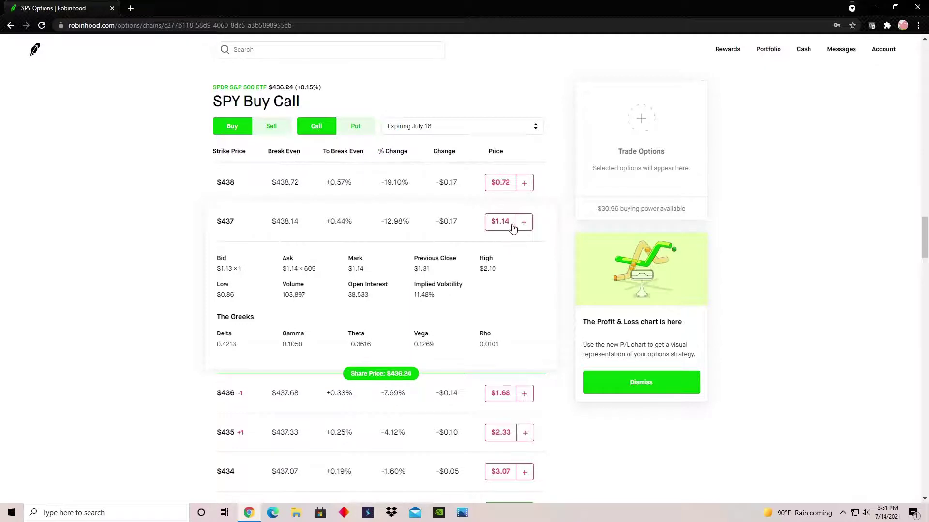
pyautogui.scroll(-3, 515, 289)
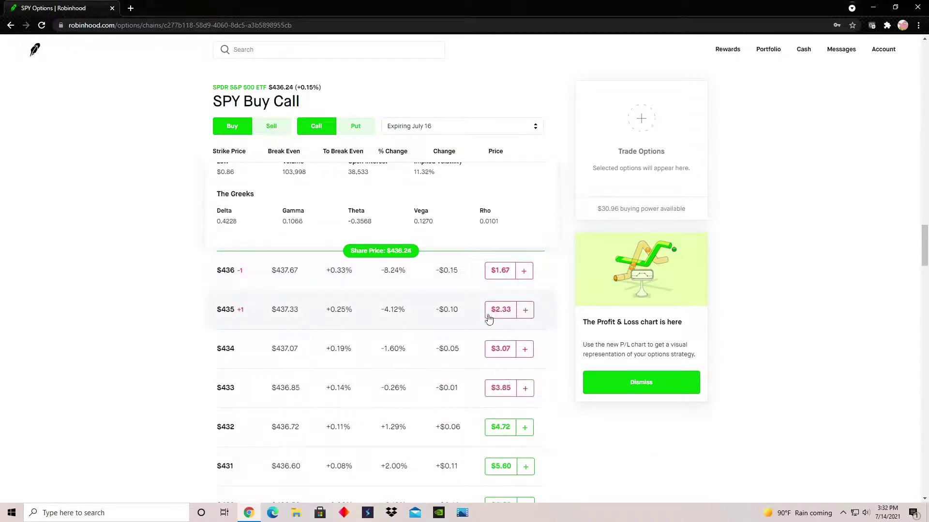
pyautogui.scroll(2, 441, 321)
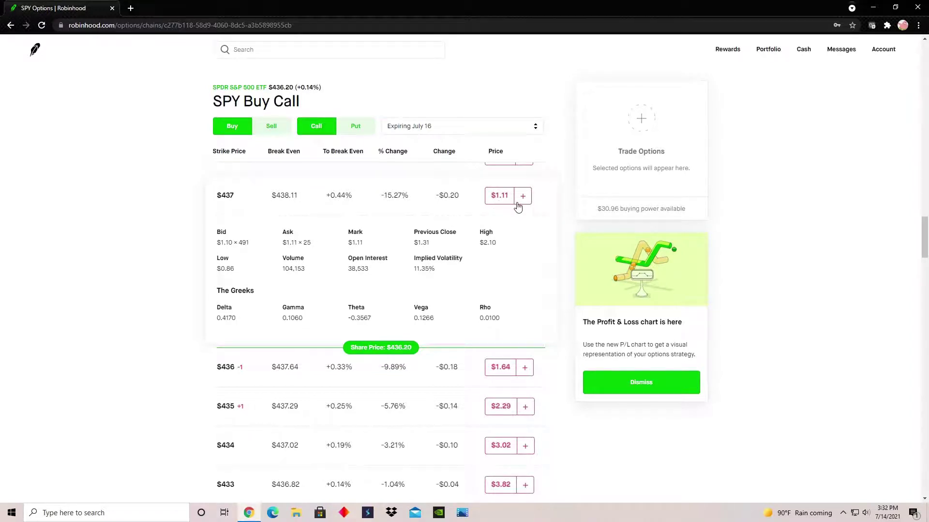
pyautogui.scroll(-2, 496, 211)
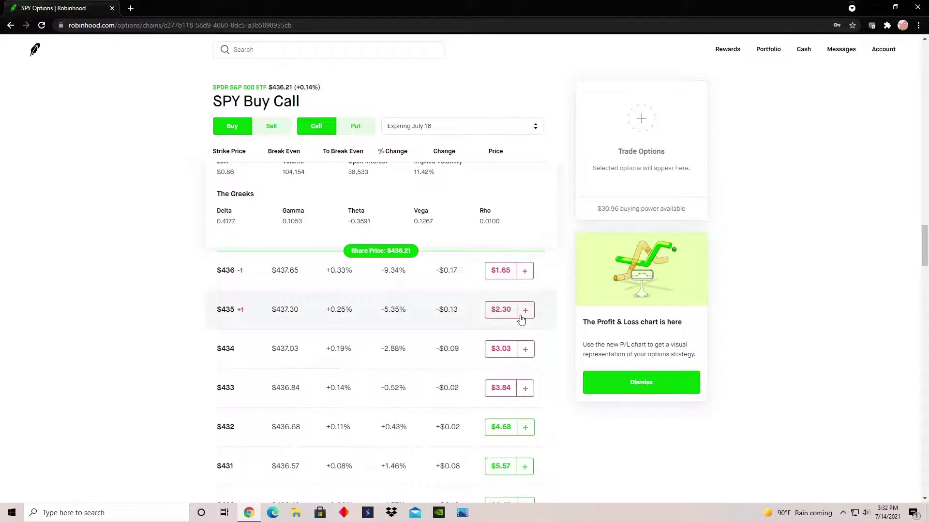
pyautogui.scroll(3, 496, 261)
pyautogui.rightClick(514, 417)
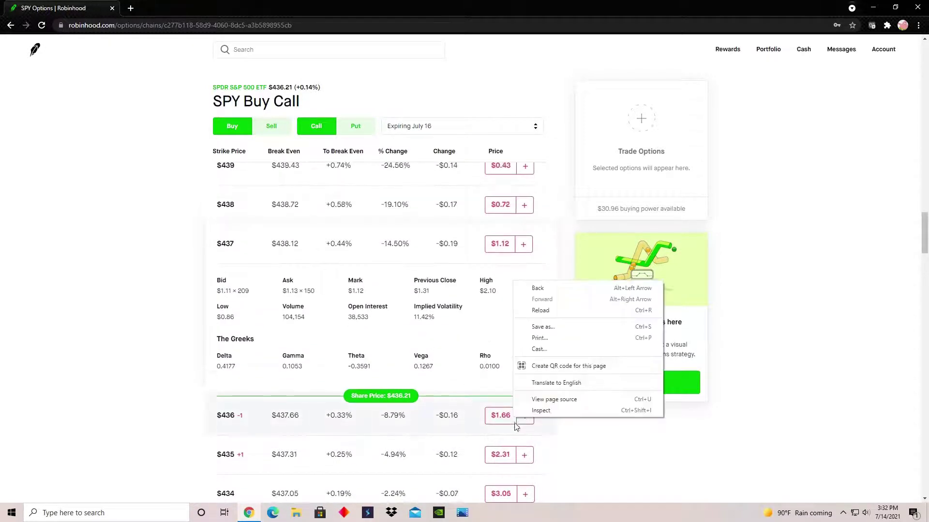
pyautogui.click(586, 450)
pyautogui.scroll(-2, 441, 432)
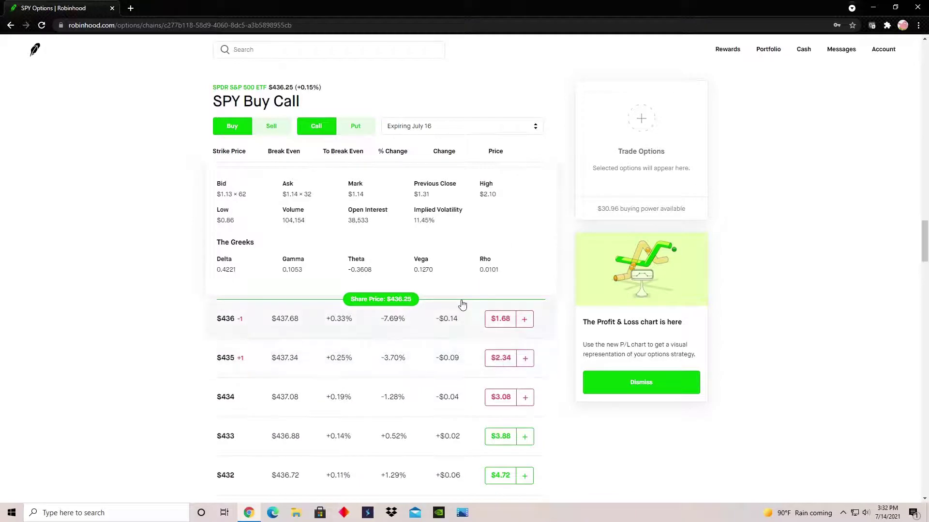
pyautogui.scroll(1, 450, 300)
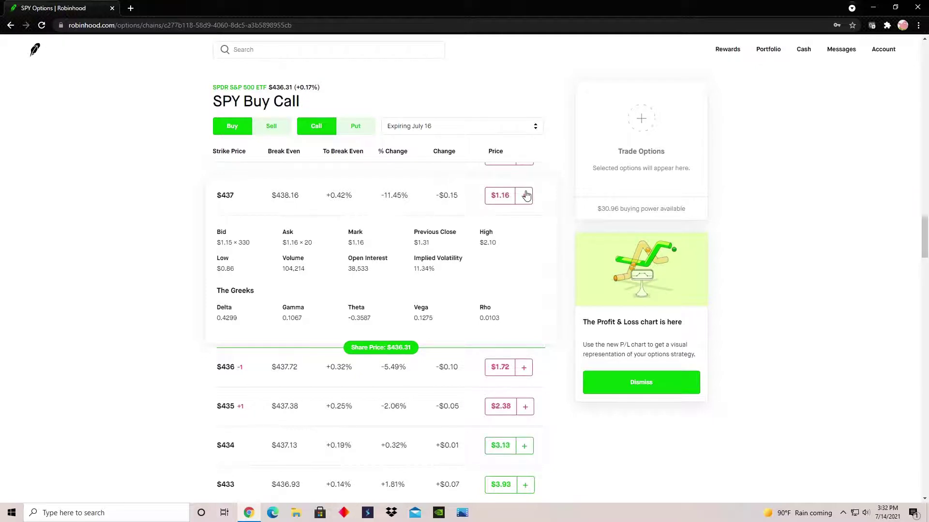
pyautogui.scroll(1, 406, 306)
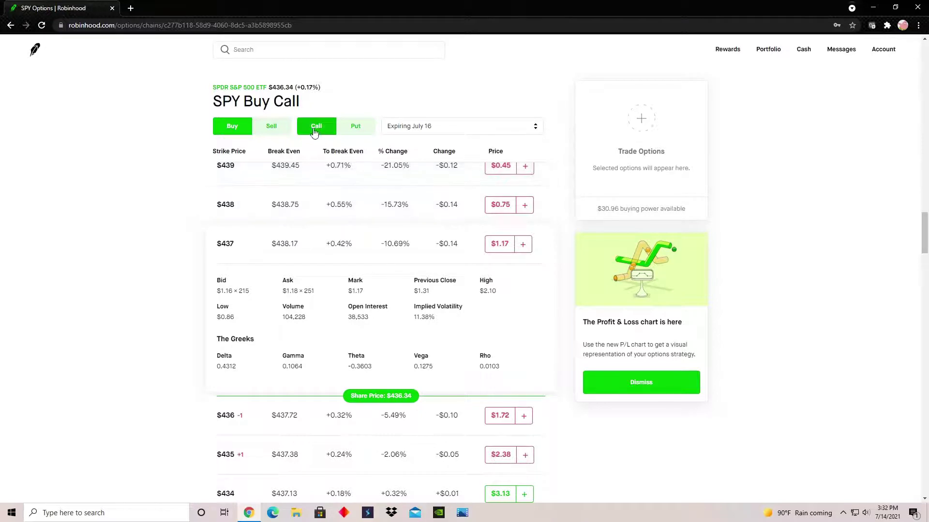
# Switch the July 16 chain to puts and examine the $437 put's details and neighbouring strike prices.
pyautogui.click(363, 126)
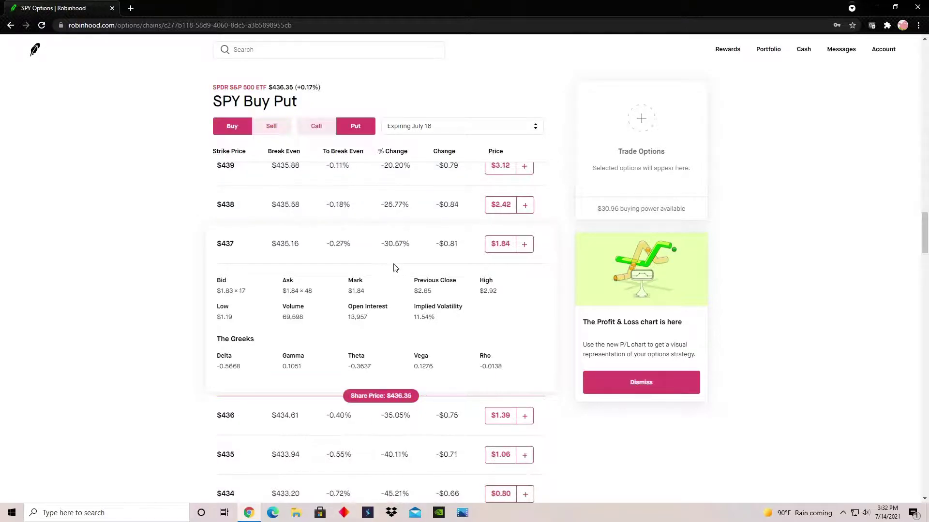
pyautogui.scroll(-1, 395, 267)
pyautogui.scroll(1, 394, 267)
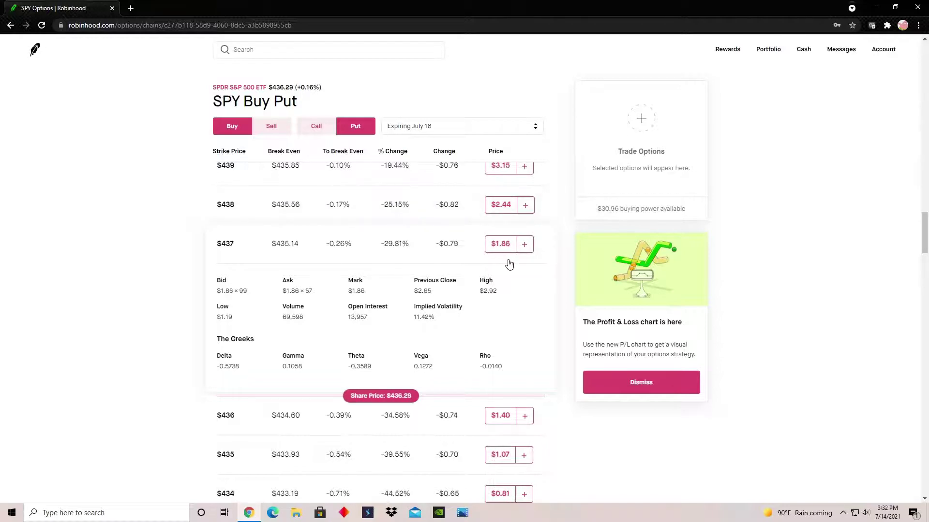
pyautogui.scroll(-1, 502, 290)
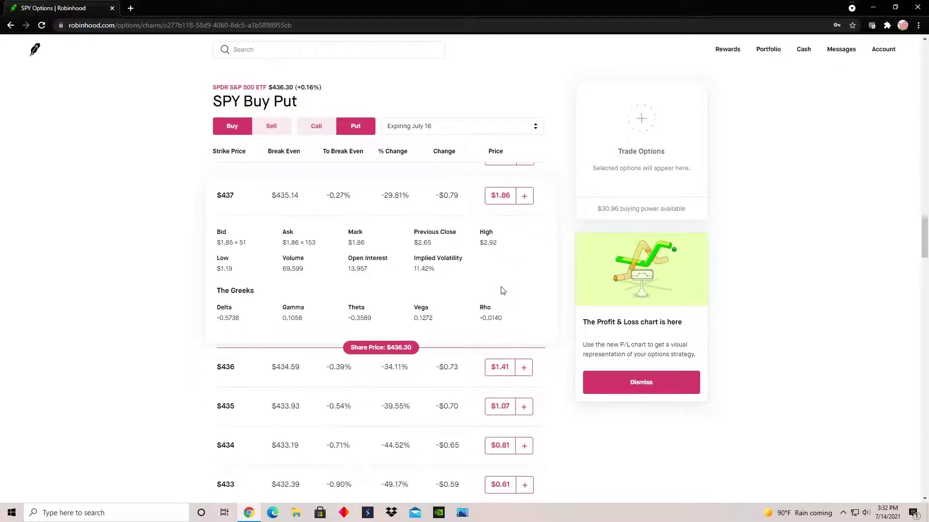
# Compare the expanded $437 put's quote and Greeks with the prices of the put strikes below the share price.
pyautogui.scroll(1, 406, 261)
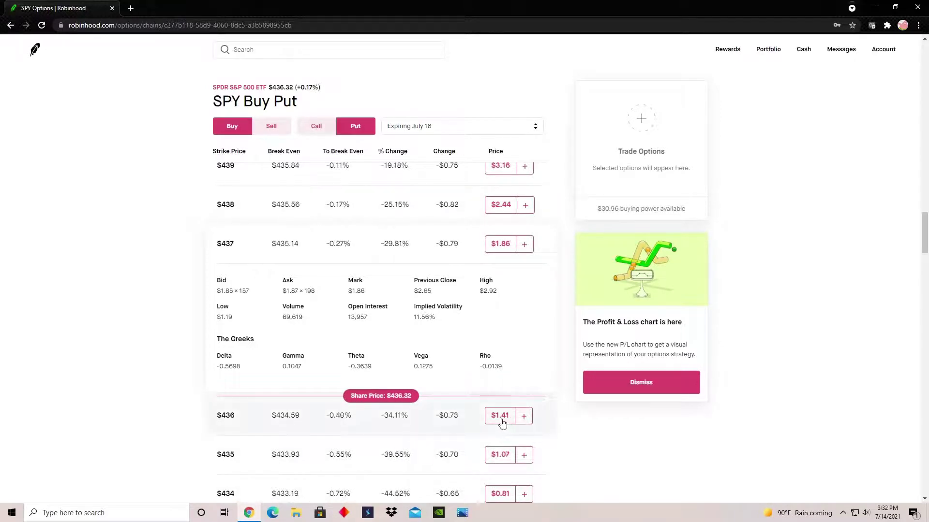
pyautogui.scroll(-1, 435, 400)
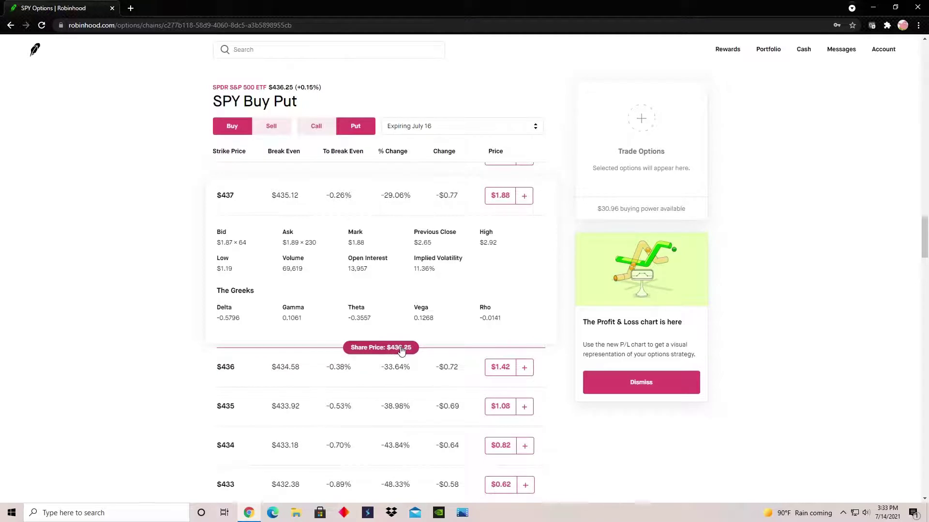
pyautogui.scroll(-1, 398, 351)
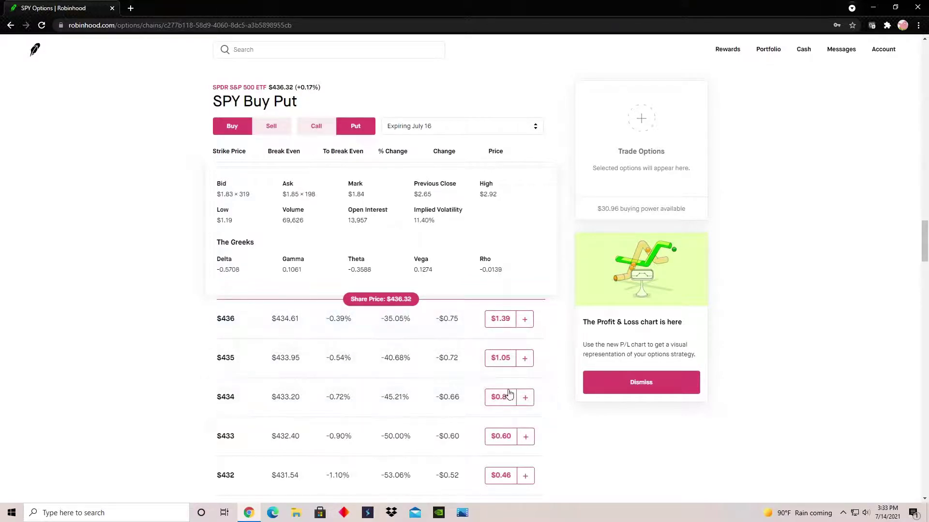
pyautogui.scroll(1, 340, 318)
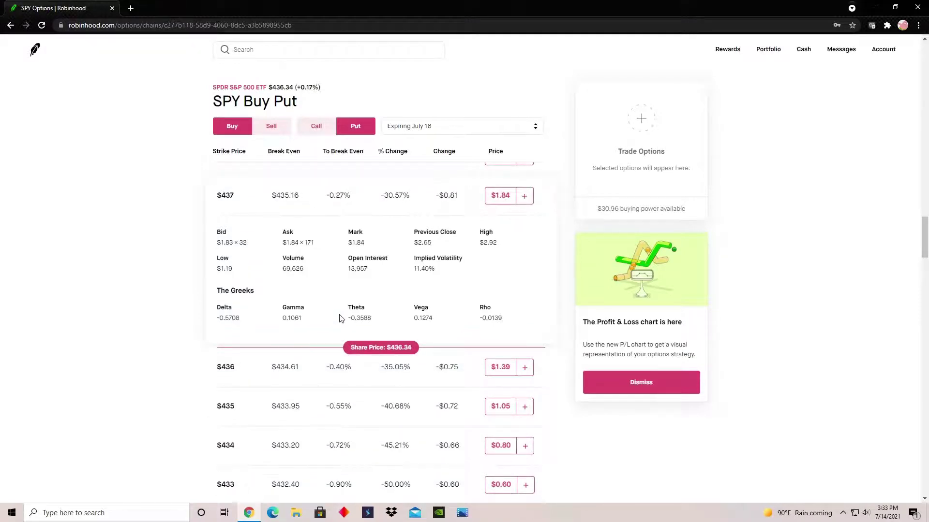
pyautogui.scroll(1, 340, 318)
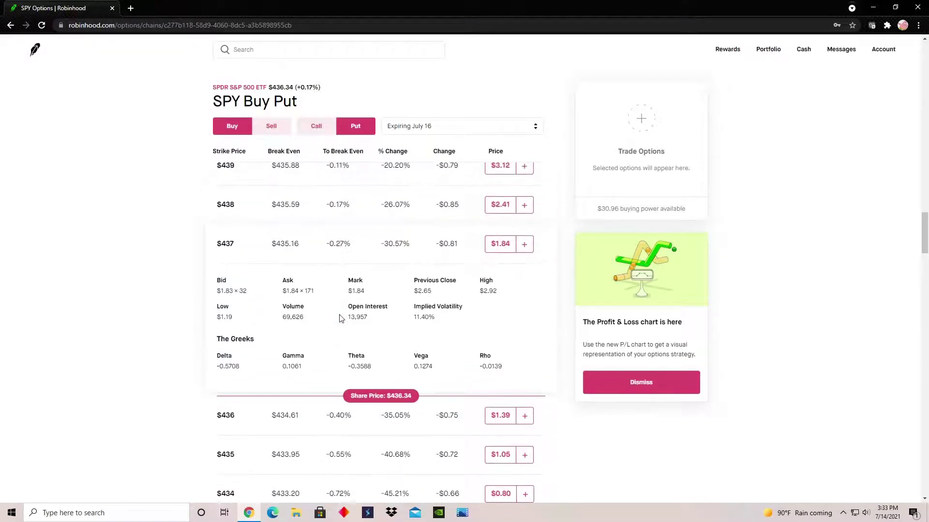
# View the sell side of the July 16 calls and puts, and return to the buy-put chain around the share price.
pyautogui.click(286, 129)
pyautogui.click(335, 128)
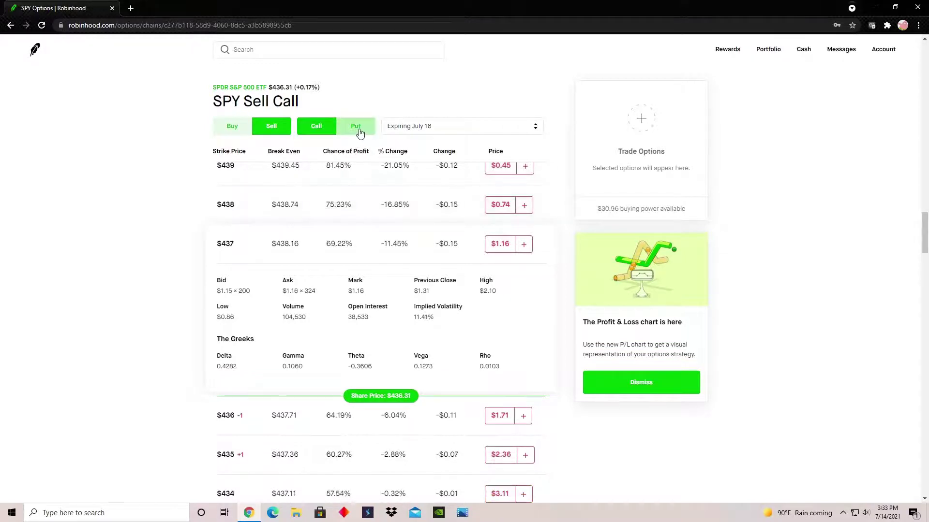
pyautogui.click(357, 128)
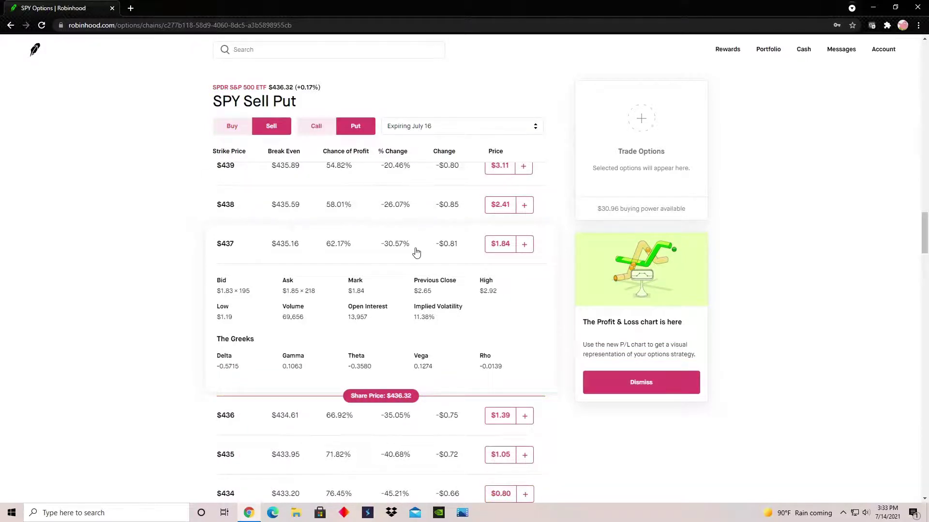
pyautogui.click(239, 129)
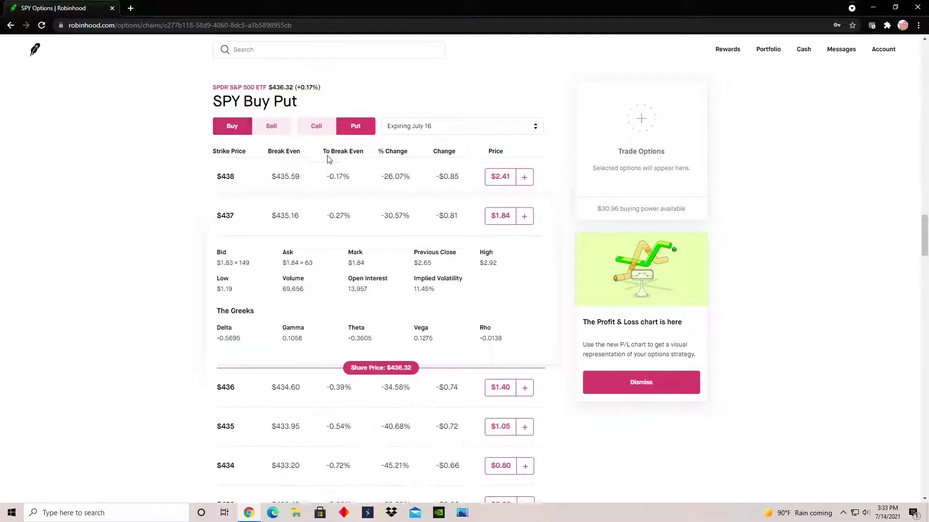
pyautogui.scroll(-1, 411, 246)
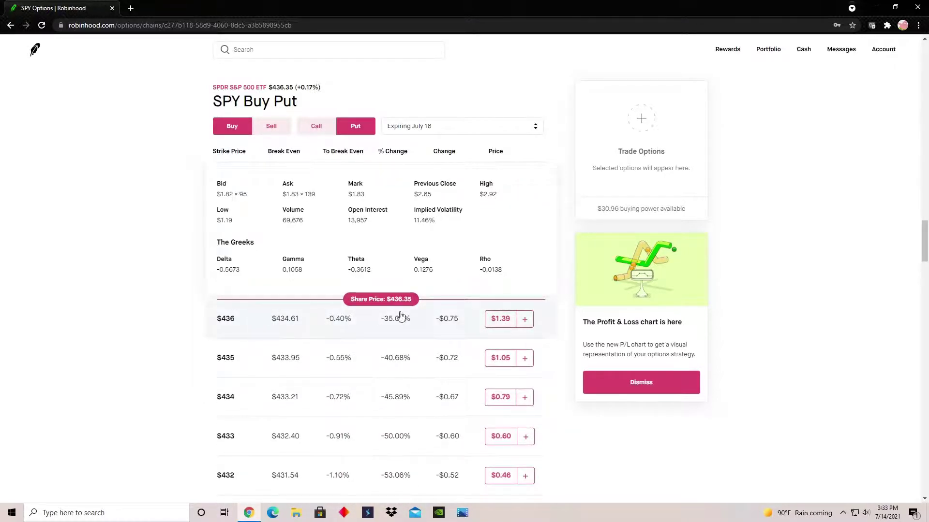
pyautogui.scroll(1, 483, 324)
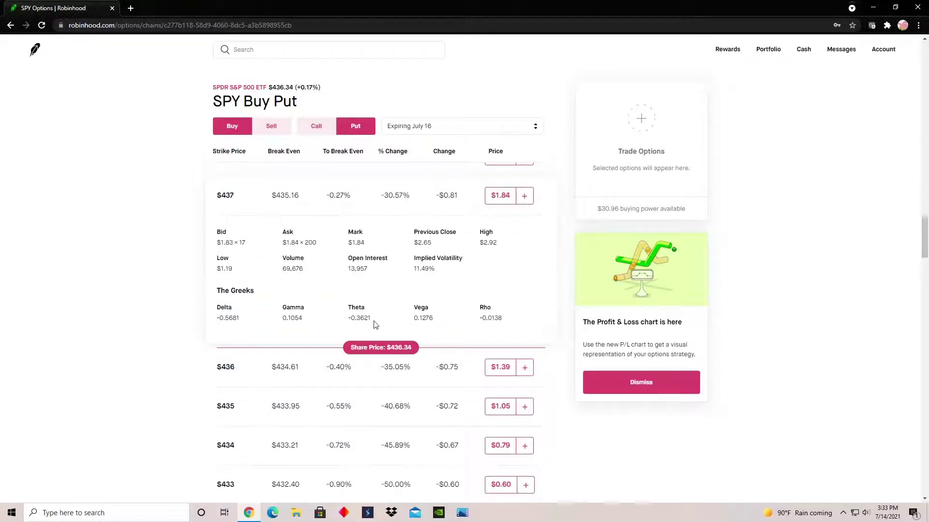
# Switch the July 16 chain to selling puts and examine the $437 put's row and expanded contract details.
pyautogui.click(272, 128)
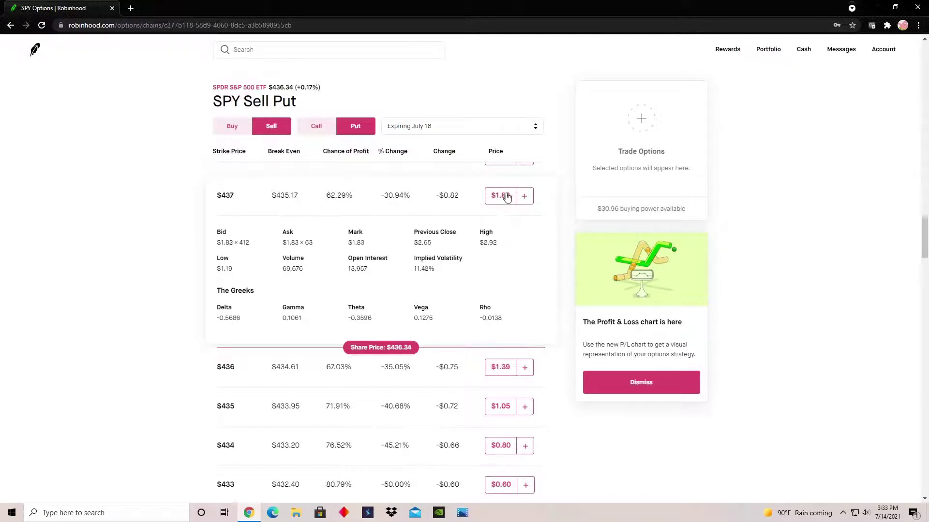
pyautogui.scroll(1, 461, 246)
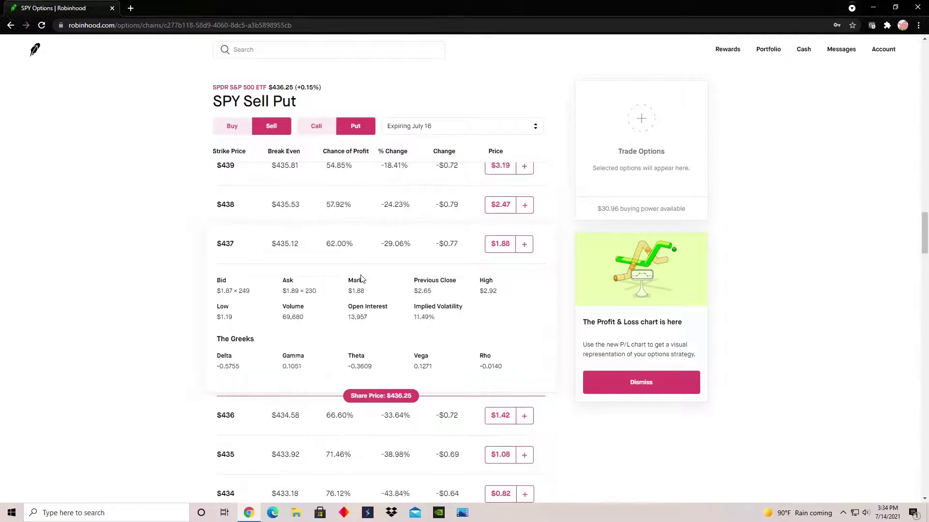
pyautogui.click(235, 249)
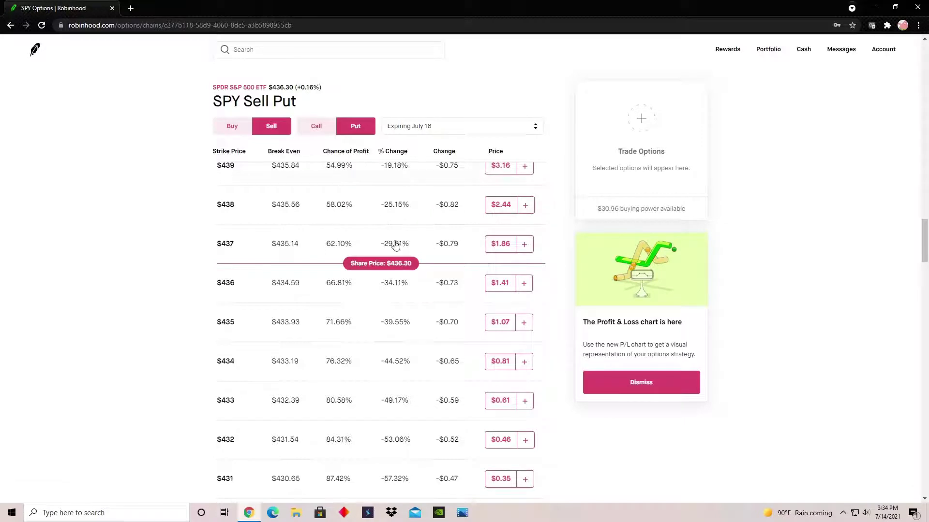
pyautogui.click(266, 248)
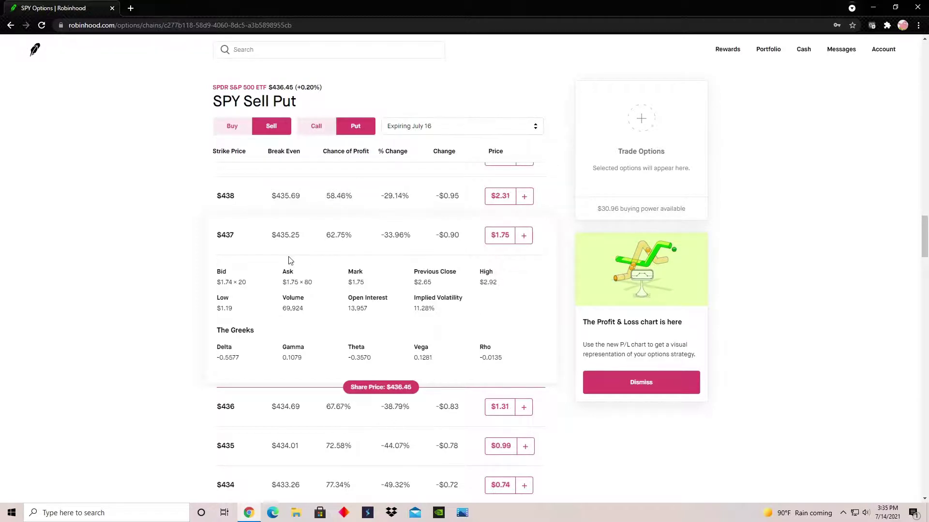
pyautogui.click(252, 245)
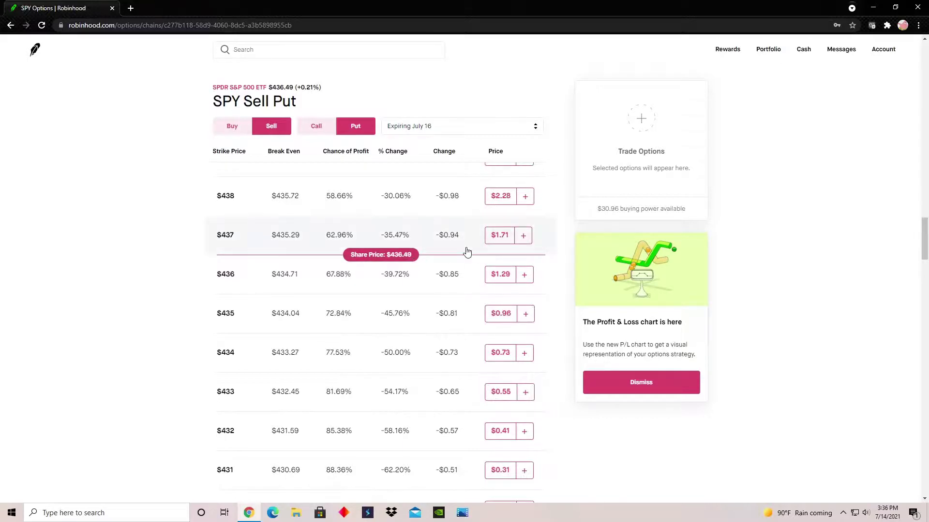
pyautogui.click(340, 242)
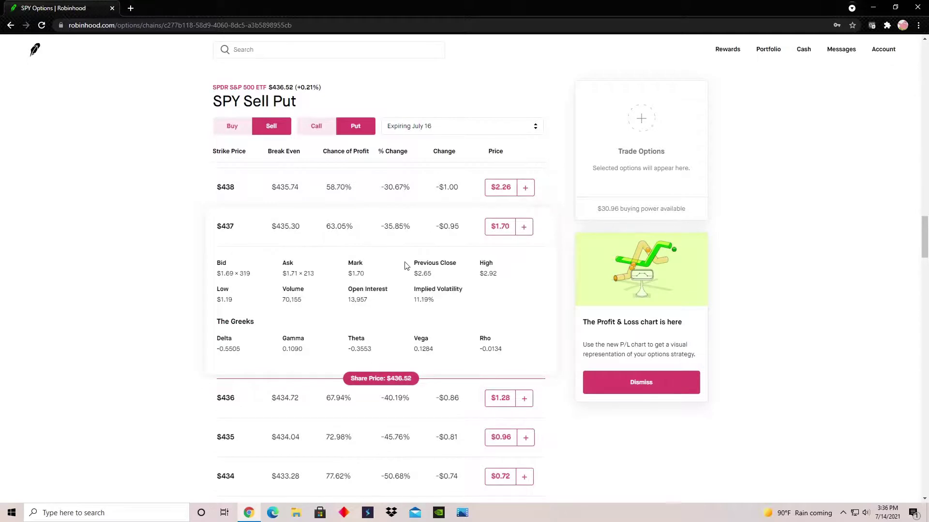
# Collapse the $437 put, review the strikes around the share price and check the $436 put's details.
pyautogui.click(237, 231)
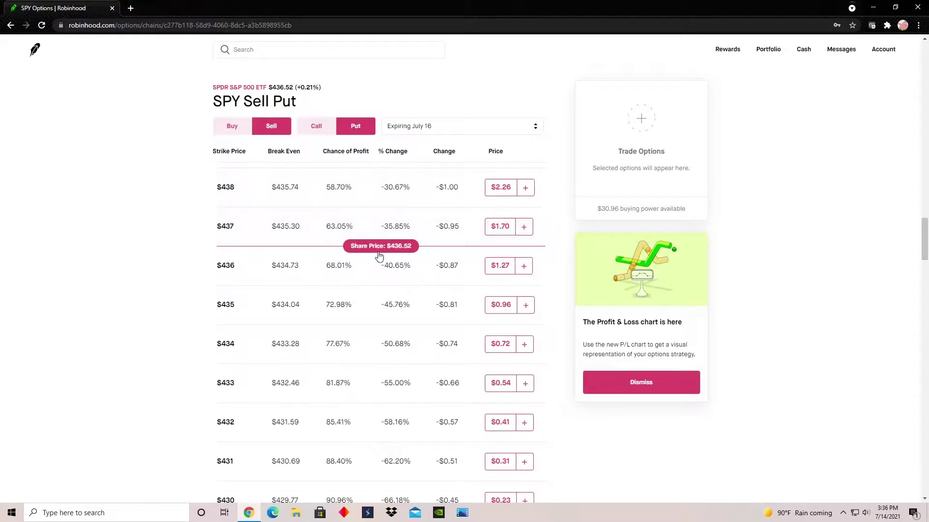
pyautogui.scroll(2, 377, 258)
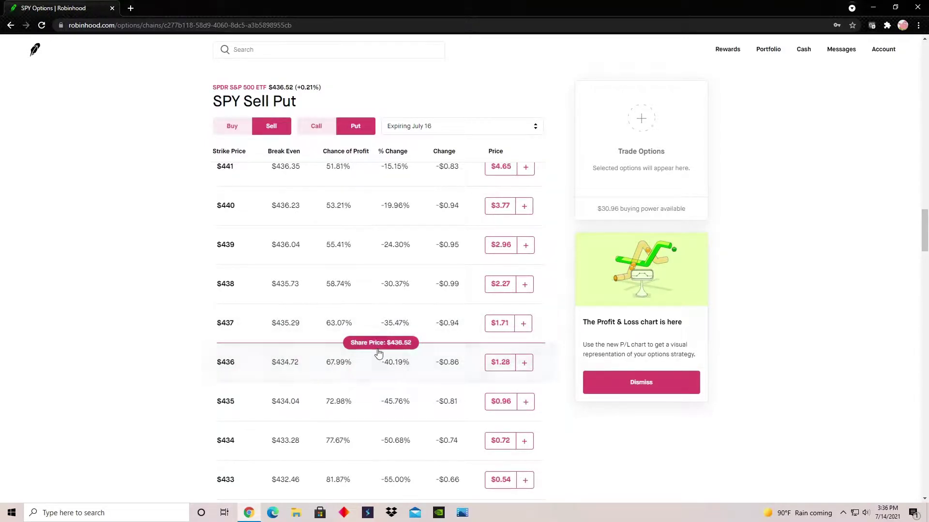
pyautogui.click(291, 367)
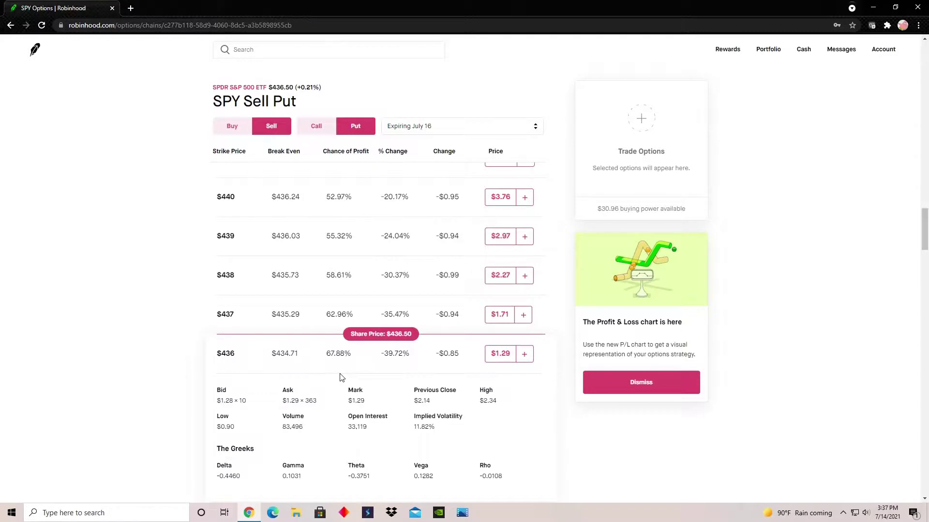
pyautogui.click(288, 356)
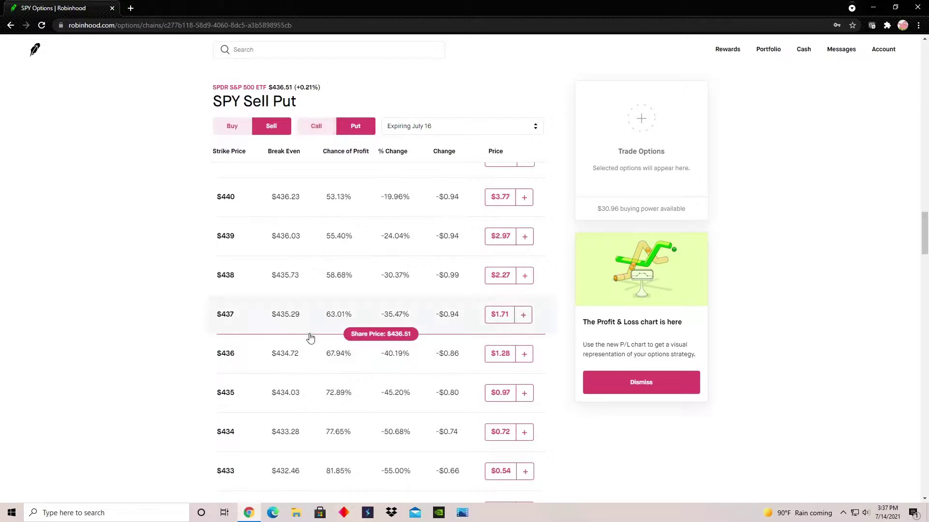
# Switch the chain to selling calls and review the chance of profit for strikes above the share price.
pyautogui.click(331, 131)
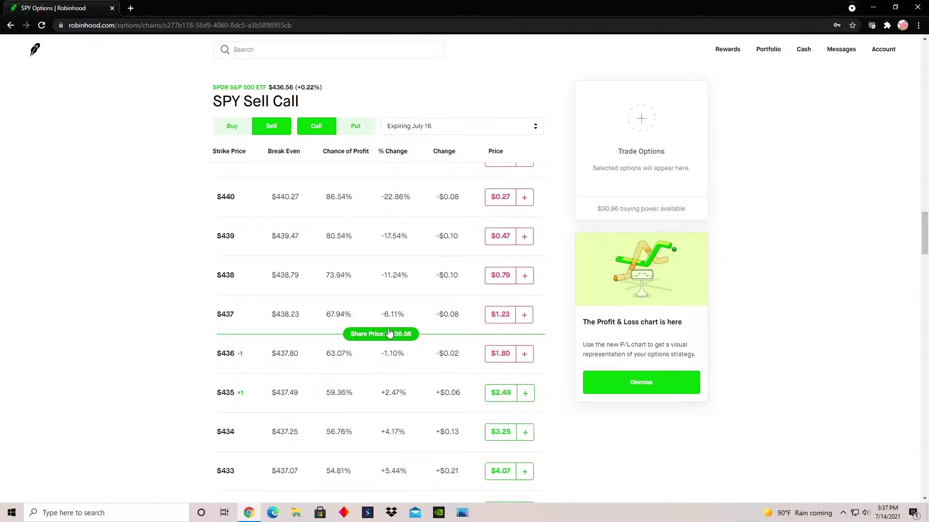
pyautogui.scroll(1, 382, 349)
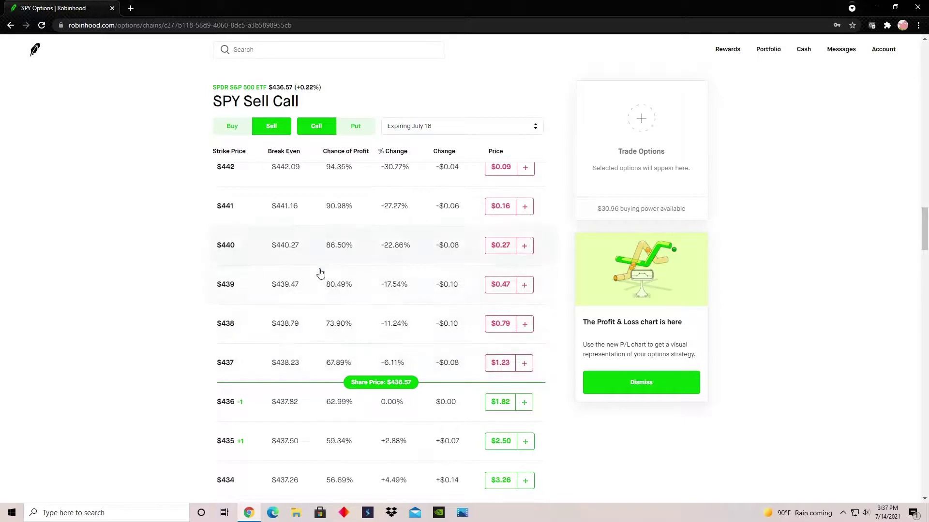
pyautogui.scroll(1, 327, 375)
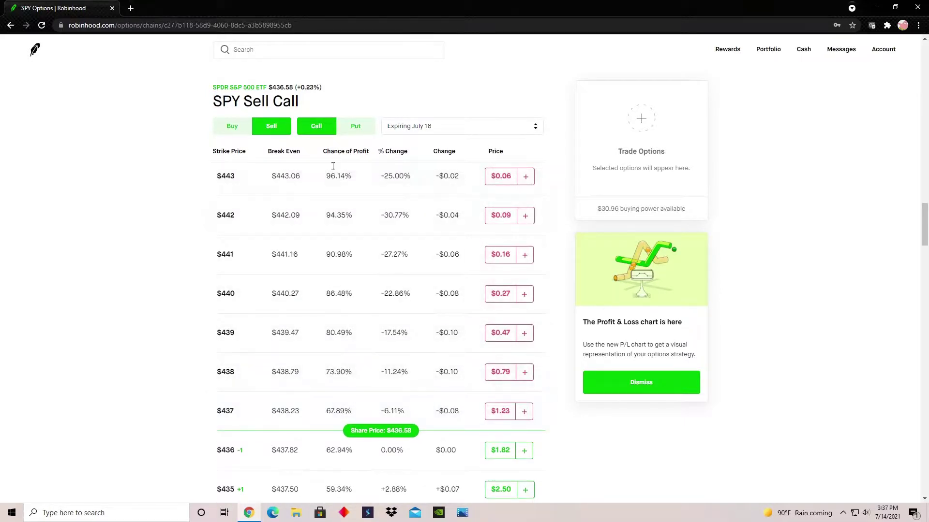
pyautogui.scroll(-1, 341, 281)
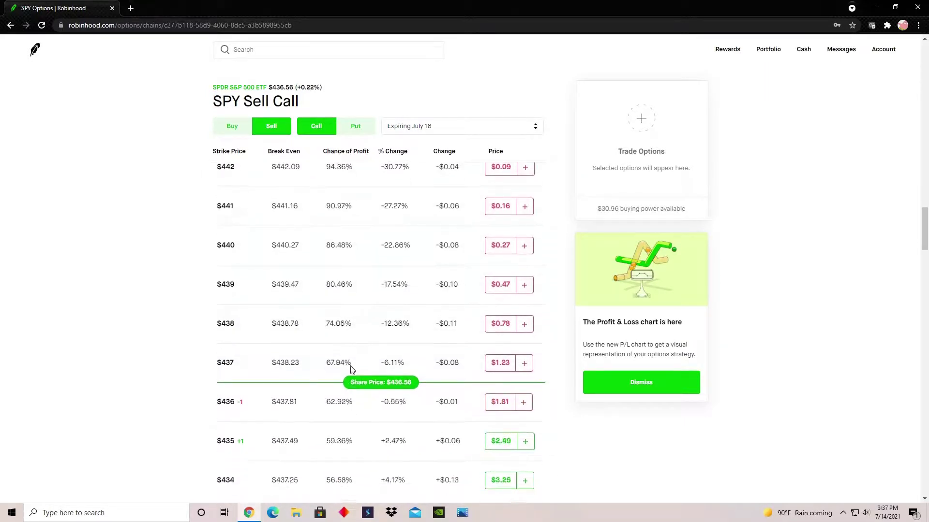
# Expand the $439 call to examine its price, quote and Greeks, and collapse it again.
pyautogui.click(341, 281)
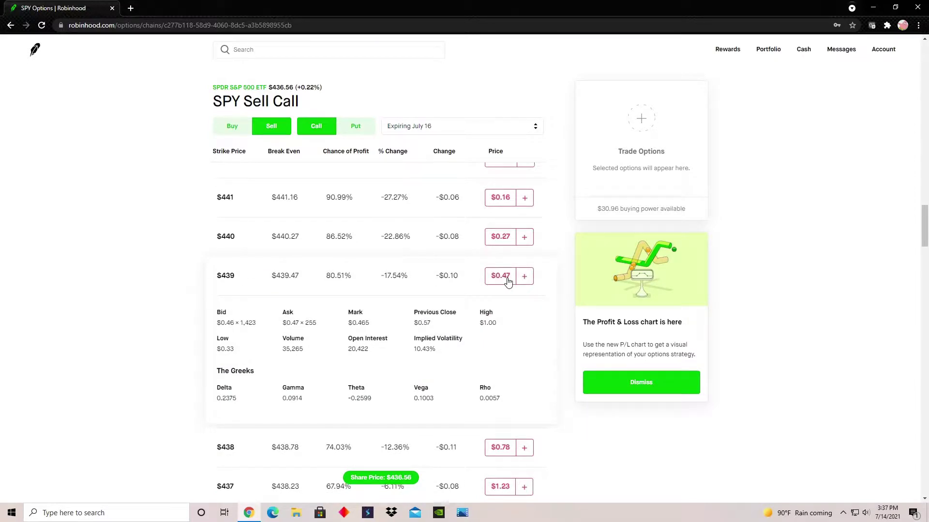
pyautogui.scroll(-1, 508, 282)
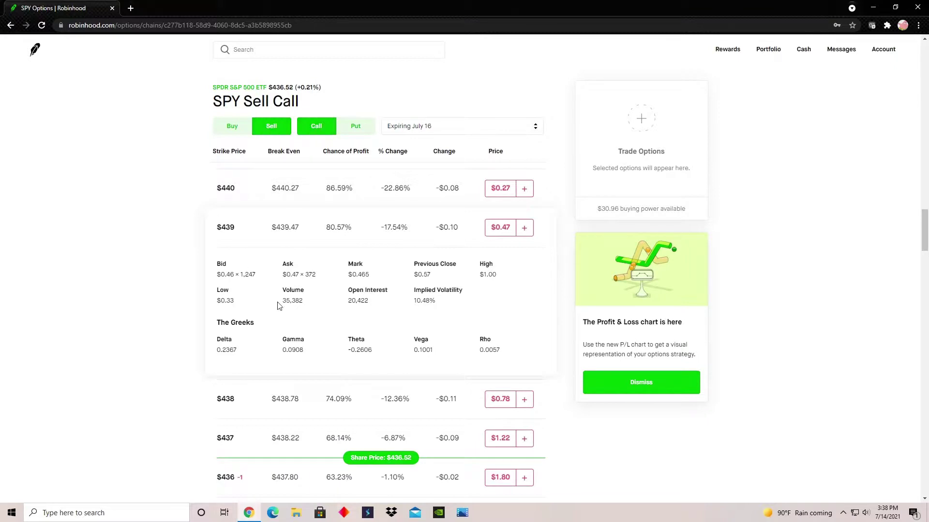
pyautogui.click(239, 227)
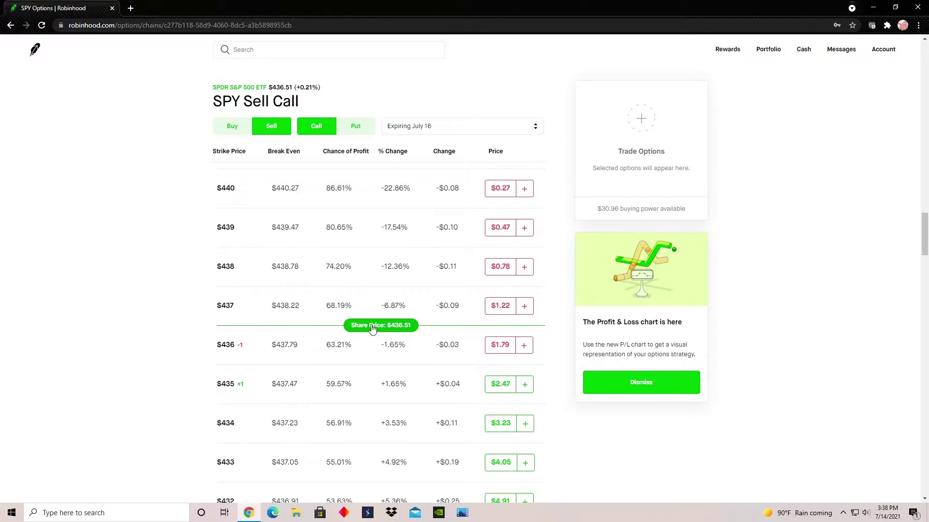
# Compare the break-even, chance of profit and price of the sell-call strikes from $448 down to the share price.
pyautogui.scroll(1, 360, 309)
pyautogui.scroll(5, 357, 307)
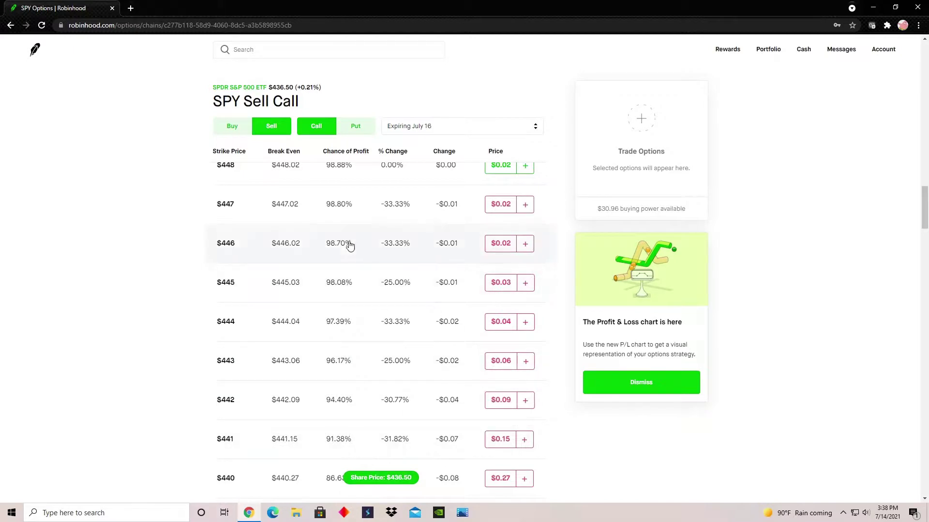
pyautogui.scroll(-3, 350, 246)
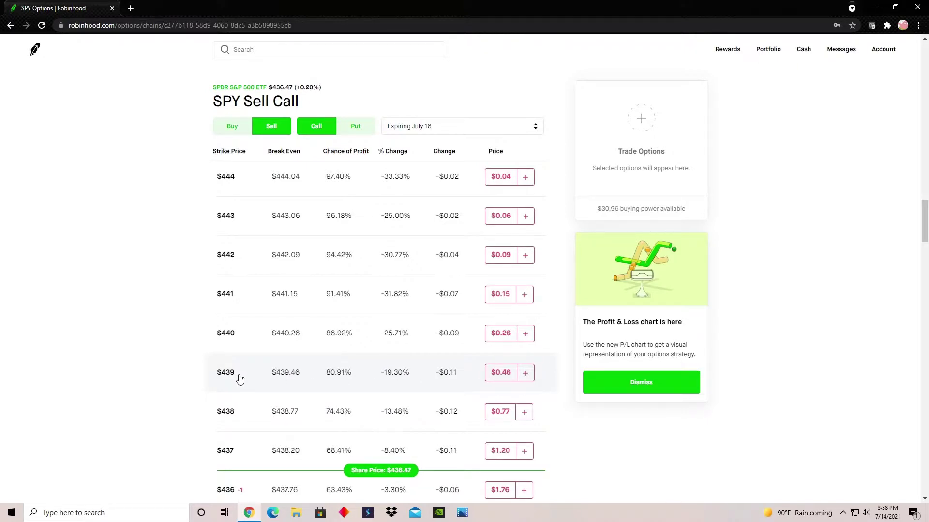
pyautogui.scroll(2, 267, 378)
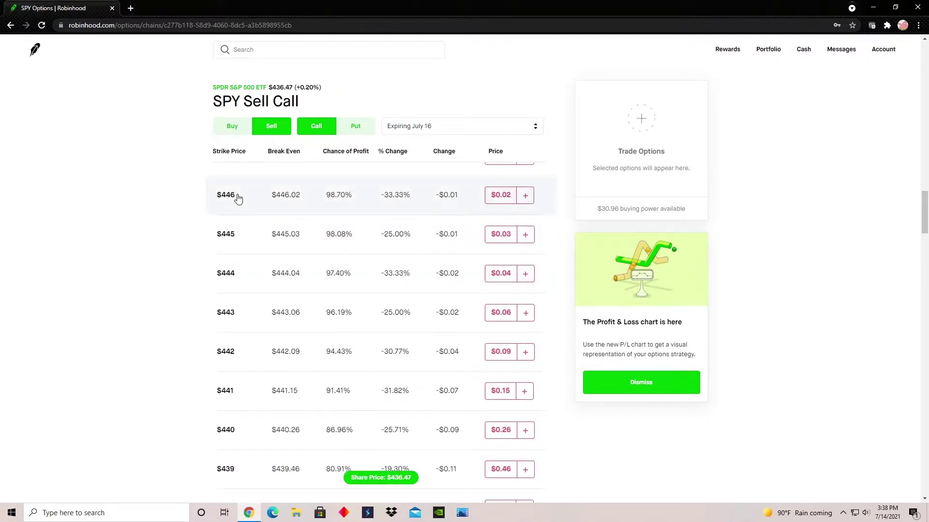
pyautogui.scroll(-2, 293, 201)
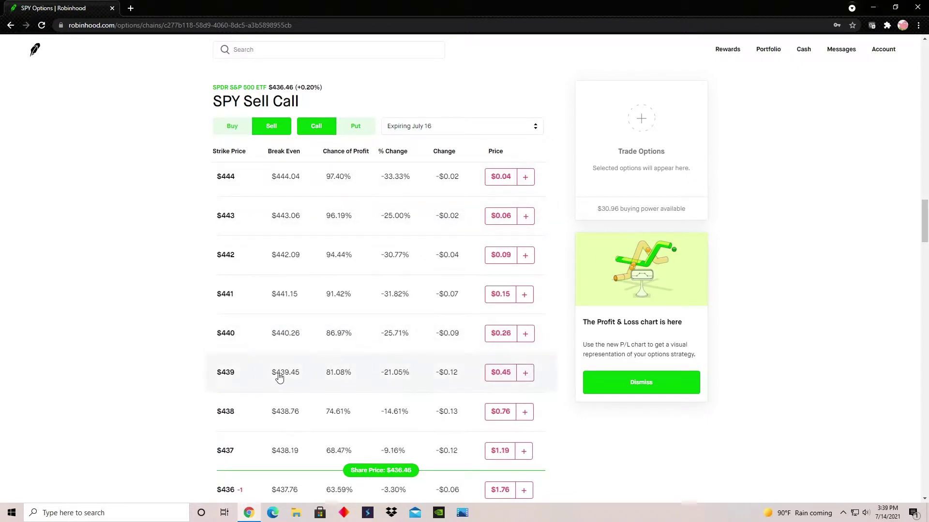
pyautogui.scroll(2, 279, 378)
pyautogui.scroll(2, 293, 206)
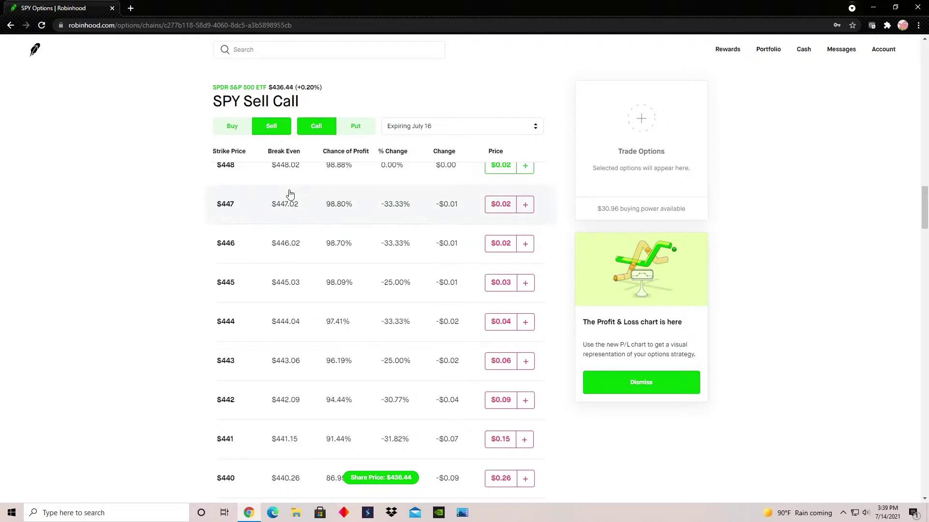
pyautogui.scroll(-4, 276, 262)
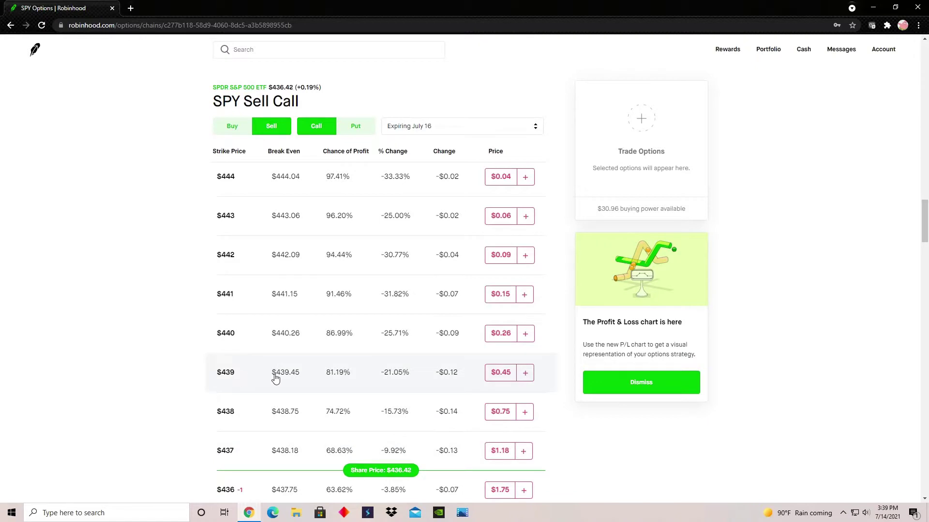
pyautogui.scroll(-2, 275, 378)
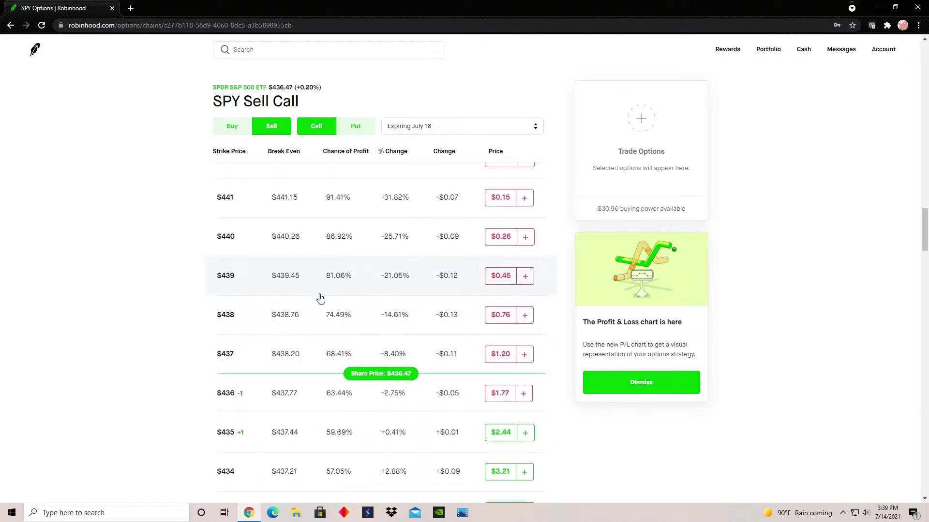
pyautogui.scroll(-1, 329, 297)
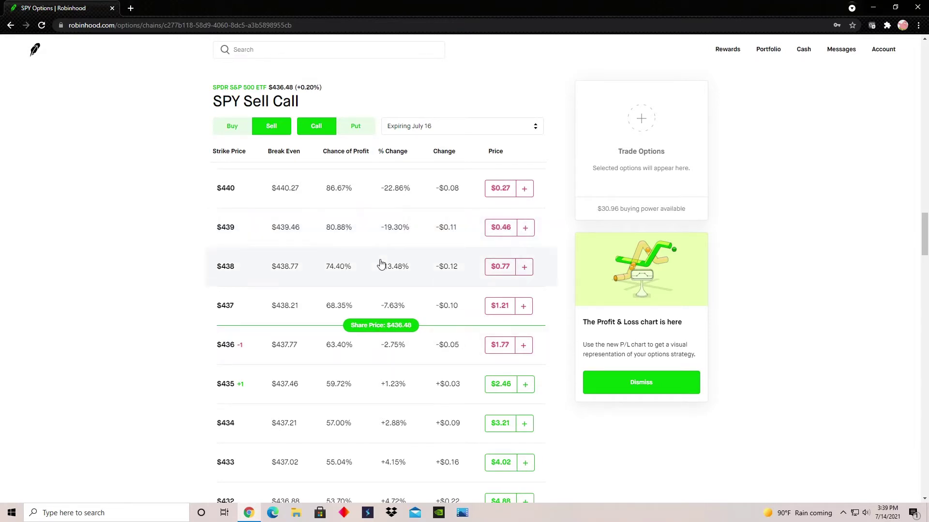
# Review the chance of profit and price of the sell-call strikes from $441 down to just below the share price.
pyautogui.scroll(1, 379, 265)
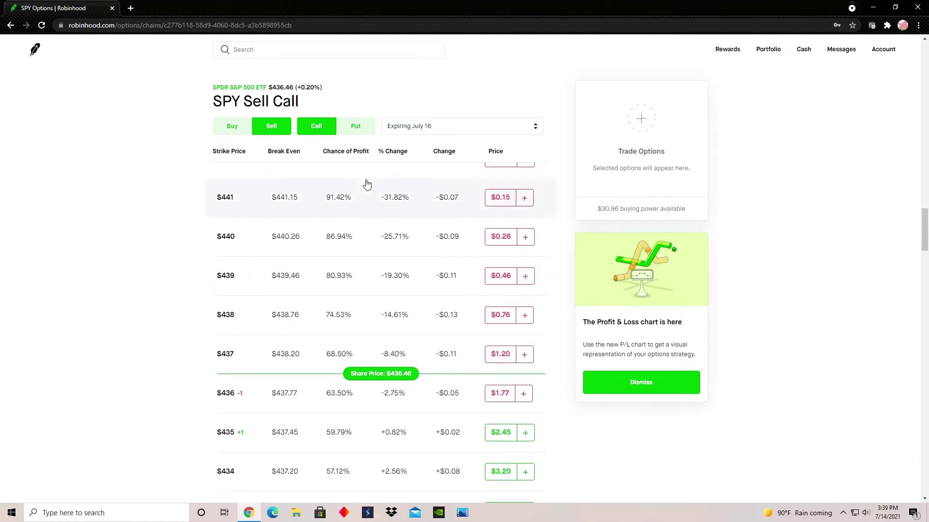
pyautogui.scroll(-1, 396, 191)
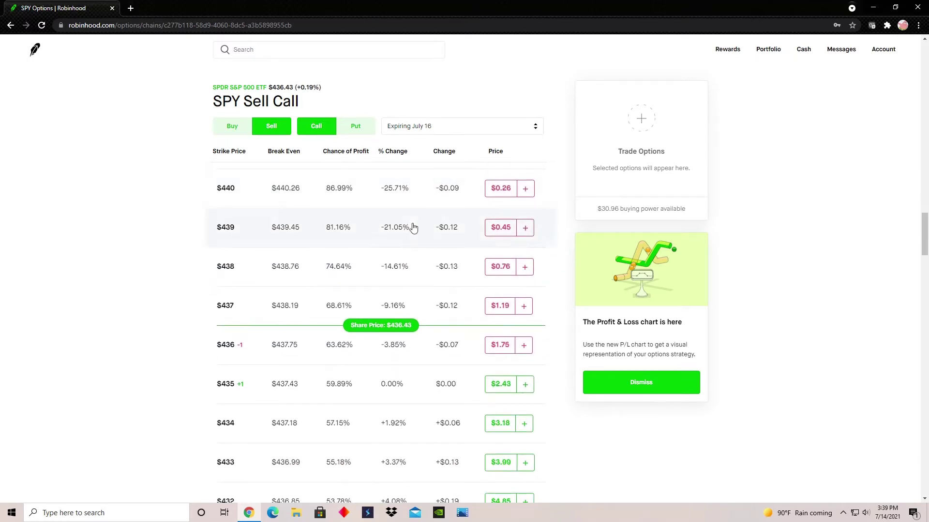
pyautogui.scroll(-1, 389, 291)
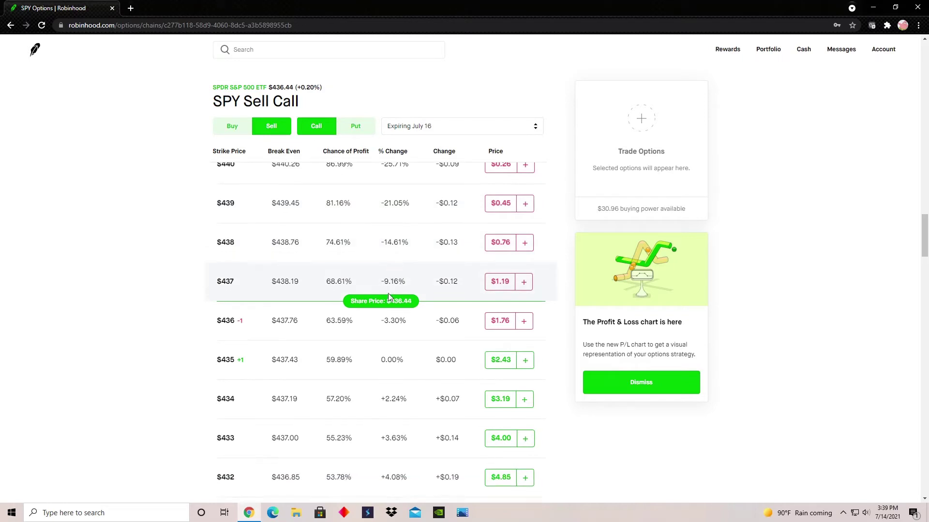
# Switch the options chain to buying, look at the puts and return to the calls expiring July 16.
pyautogui.click(241, 128)
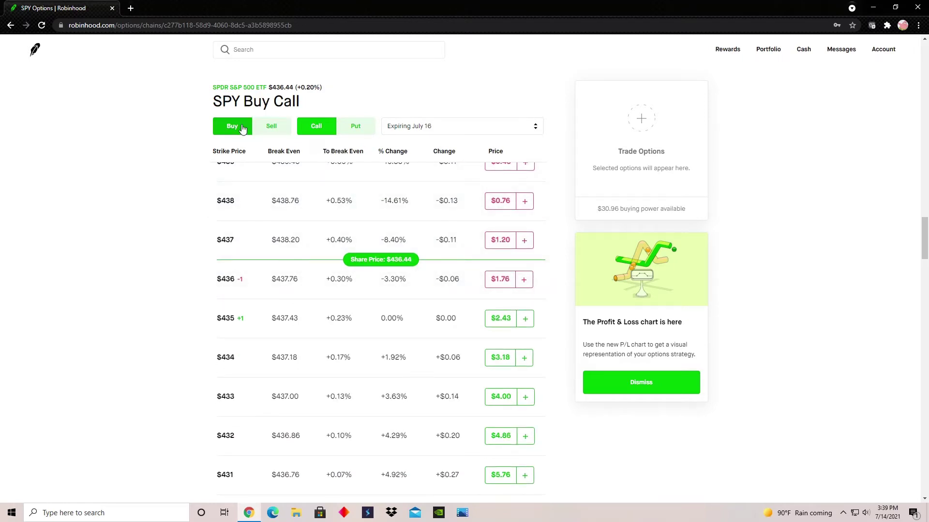
pyautogui.click(355, 128)
pyautogui.click(328, 132)
# Compare the break-even, percent to break even and price of the buy-call strikes above and below the share price.
pyautogui.scroll(2, 324, 274)
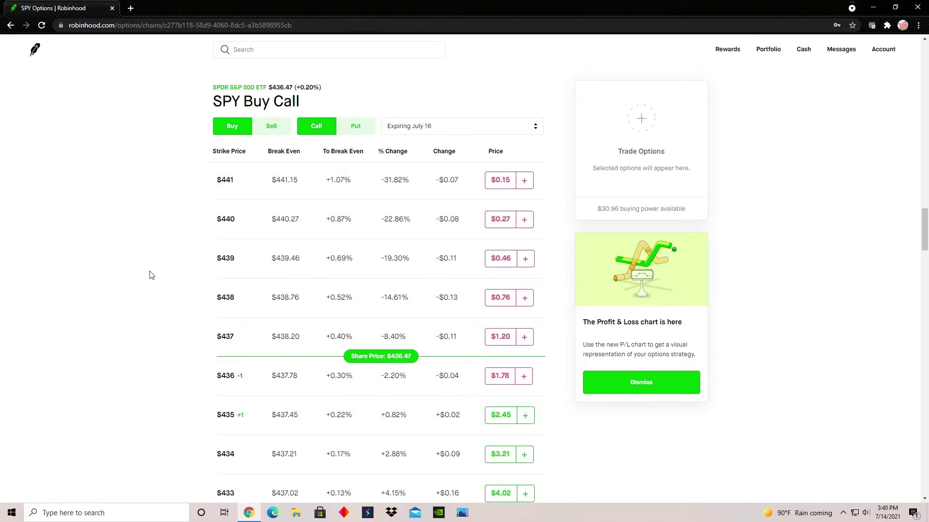
pyautogui.scroll(-1, 297, 452)
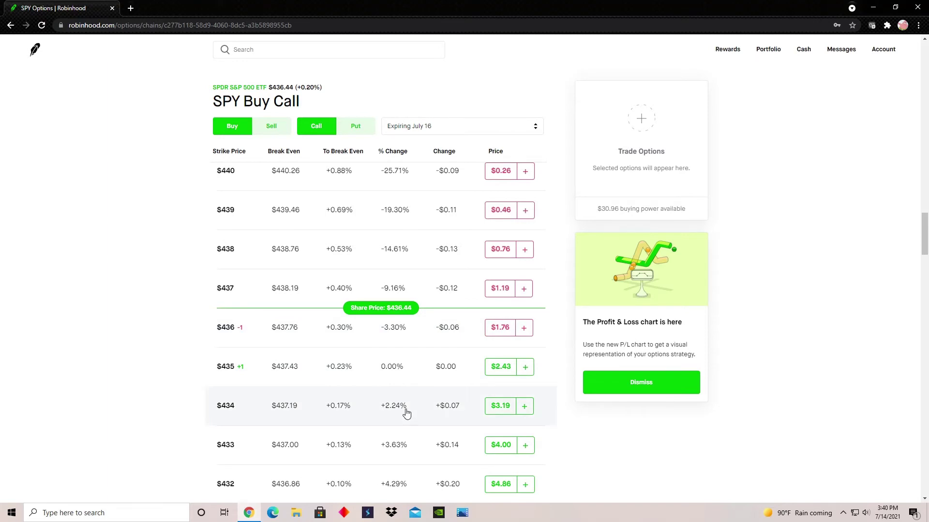
pyautogui.scroll(-2, 406, 414)
pyautogui.scroll(2, 404, 413)
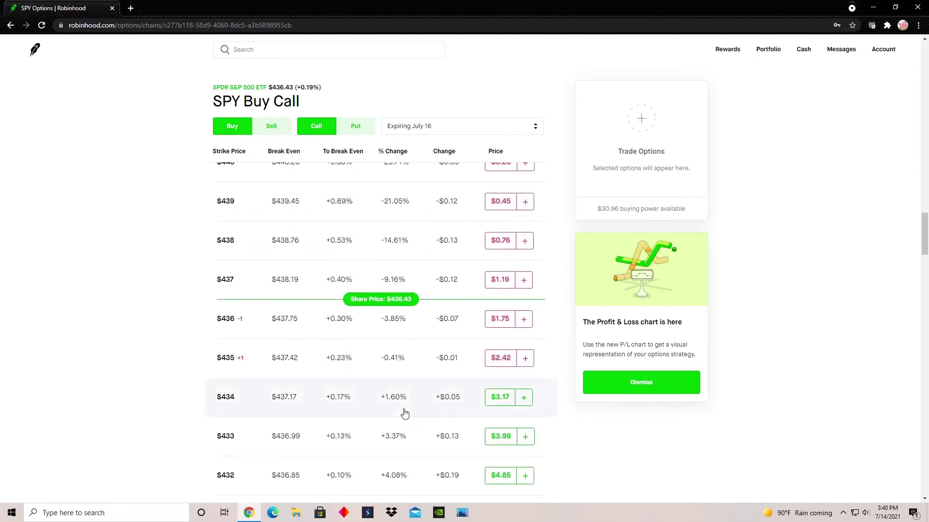
pyautogui.scroll(1, 404, 413)
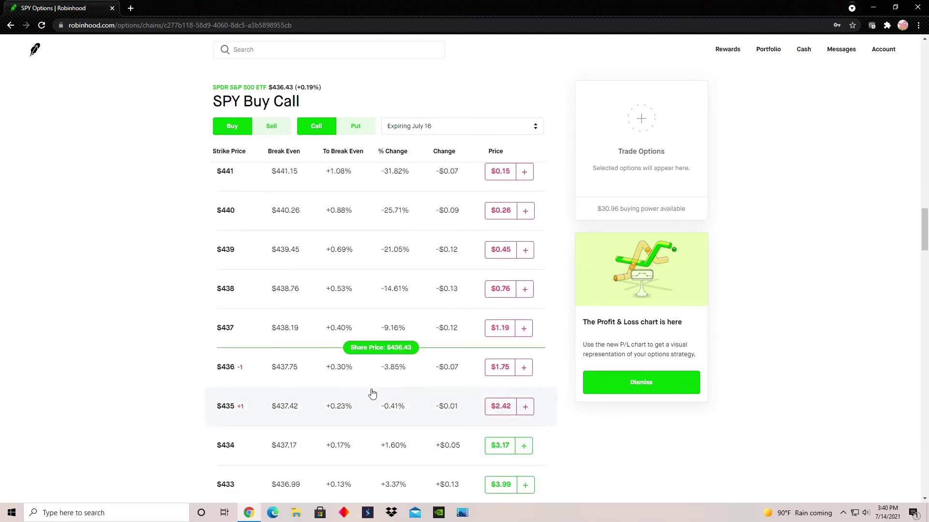
pyautogui.scroll(-1, 372, 393)
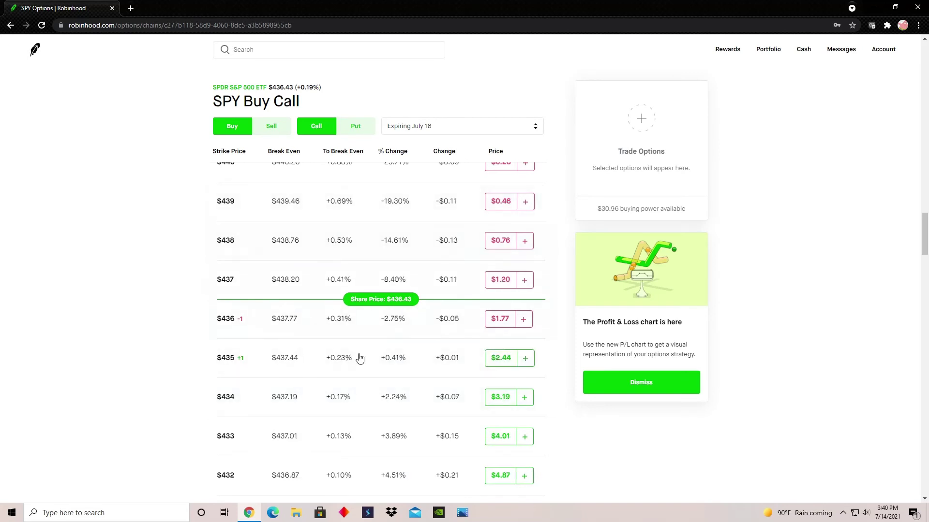